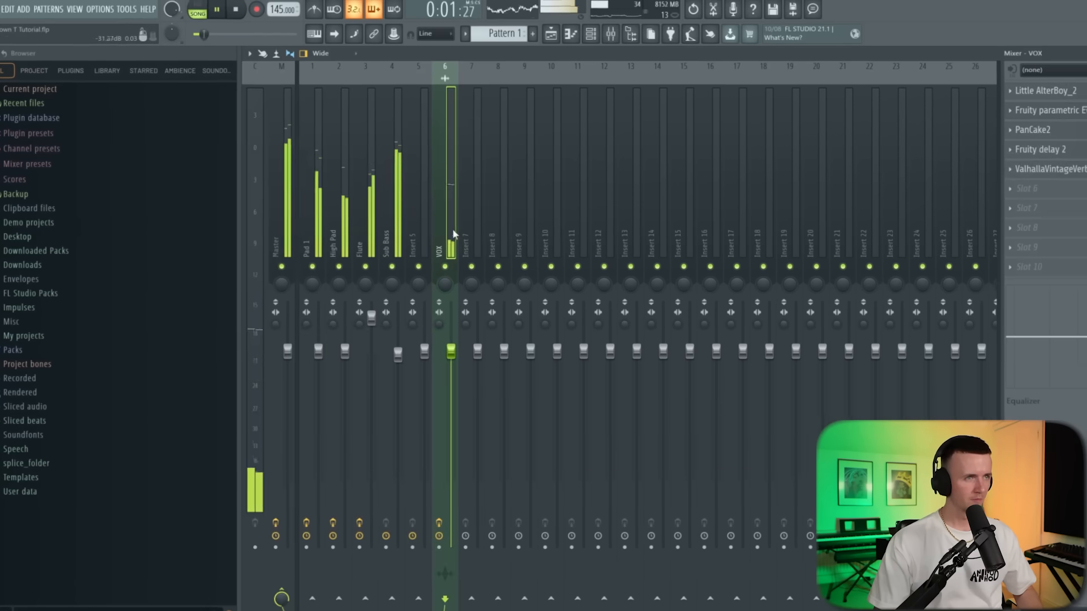
Step: Review the Fruity delay 2 and PanCake2 effect settings on the VOX mixer track
left_click(1048, 147)
left_click_drag(186, 156, 187, 161)
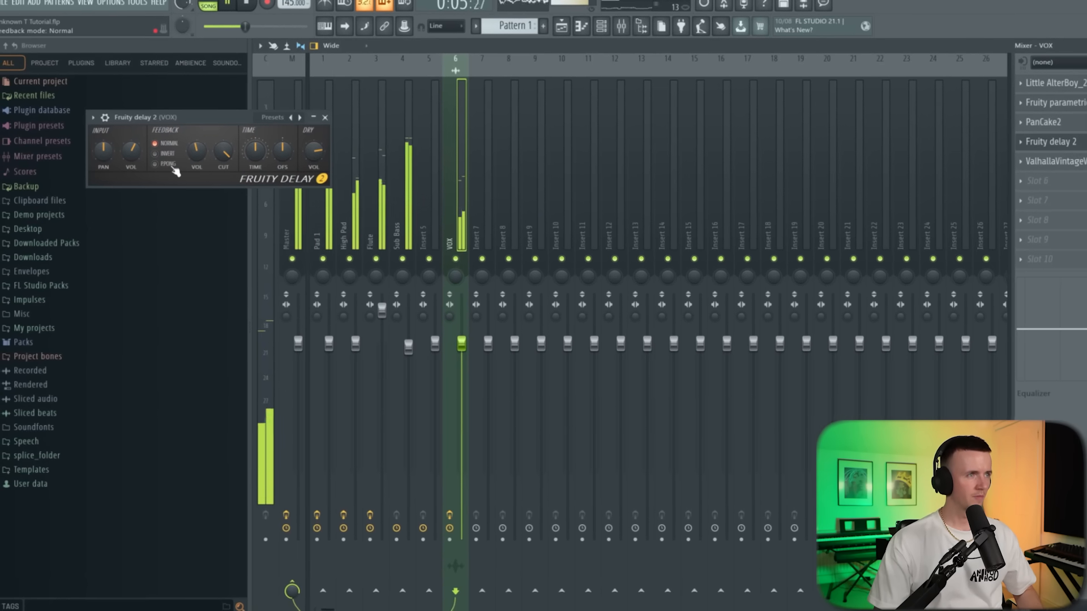
left_click(1055, 124)
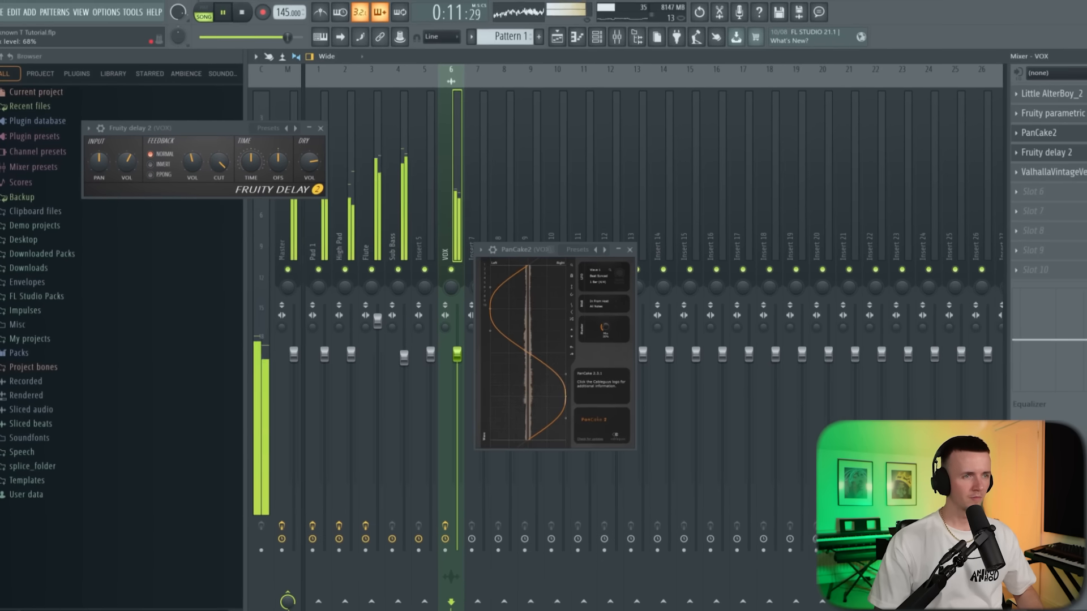
key("Escape")
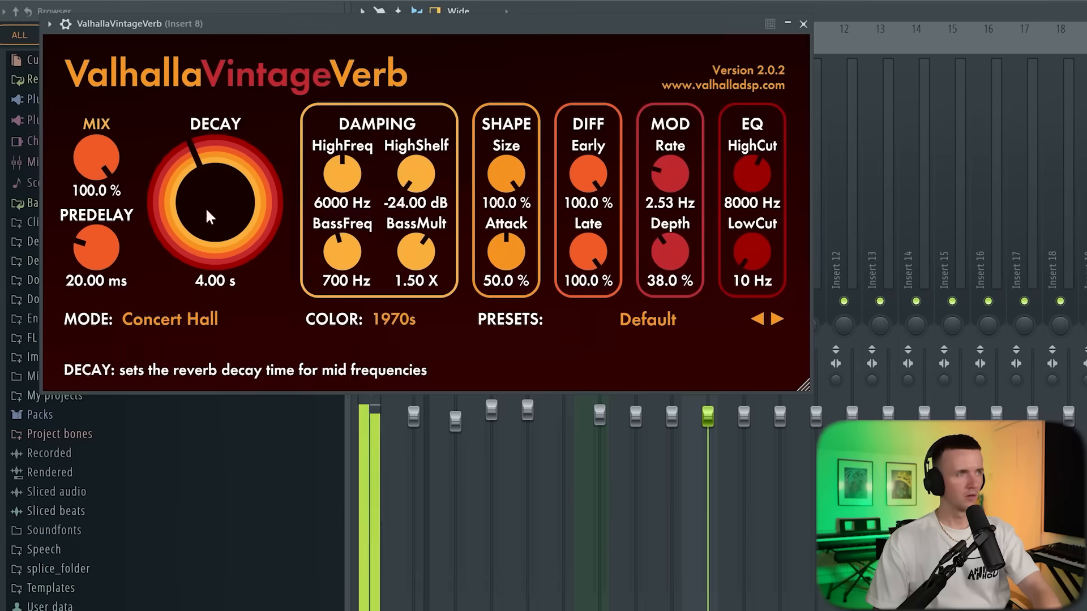
Step: Adjust the ValhallaVintageVerb mix and decay on Insert 8 and load HalfTime into the track's first effect slot
left_click_drag(98, 159, 104, 219)
left_click_drag(208, 193, 209, 219)
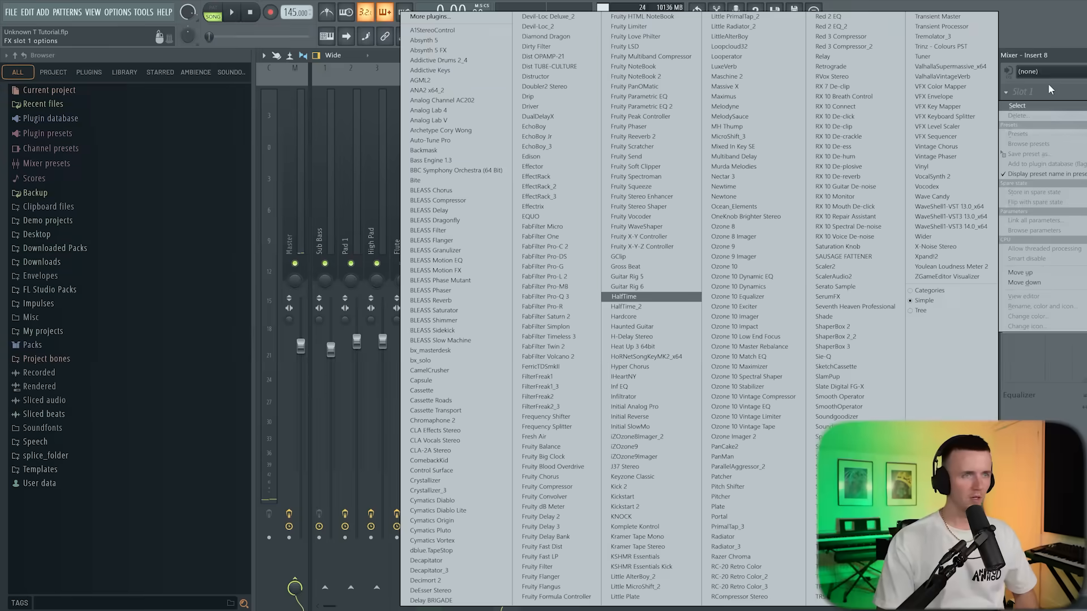
left_click(624, 296)
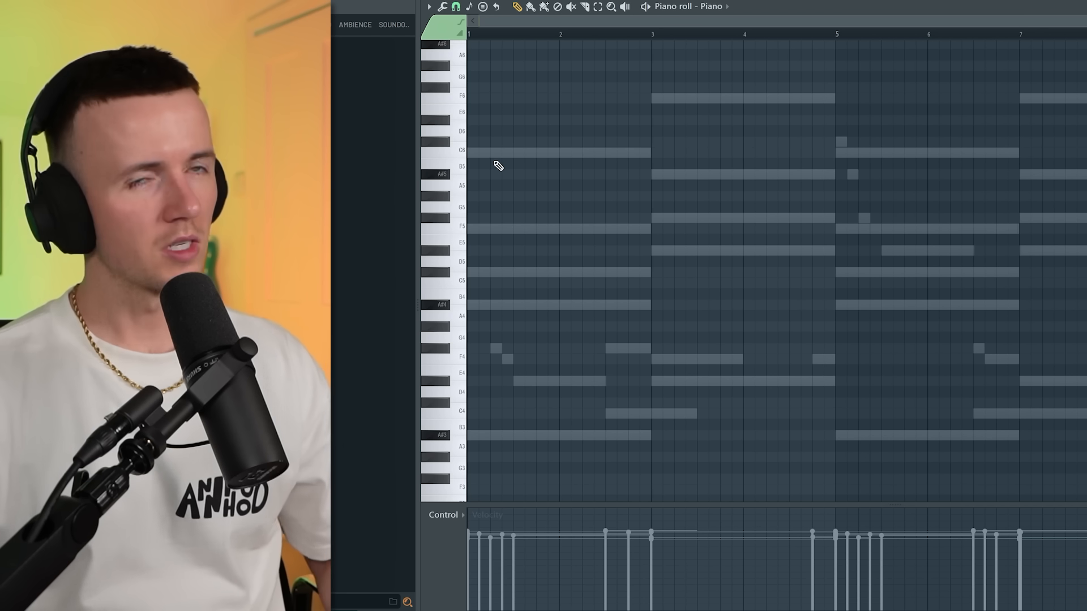
Step: Write a piano melody starting F7, C#7 and C7 on bars 1, 2 and 3, doubled an octave higher
left_click(475, 152)
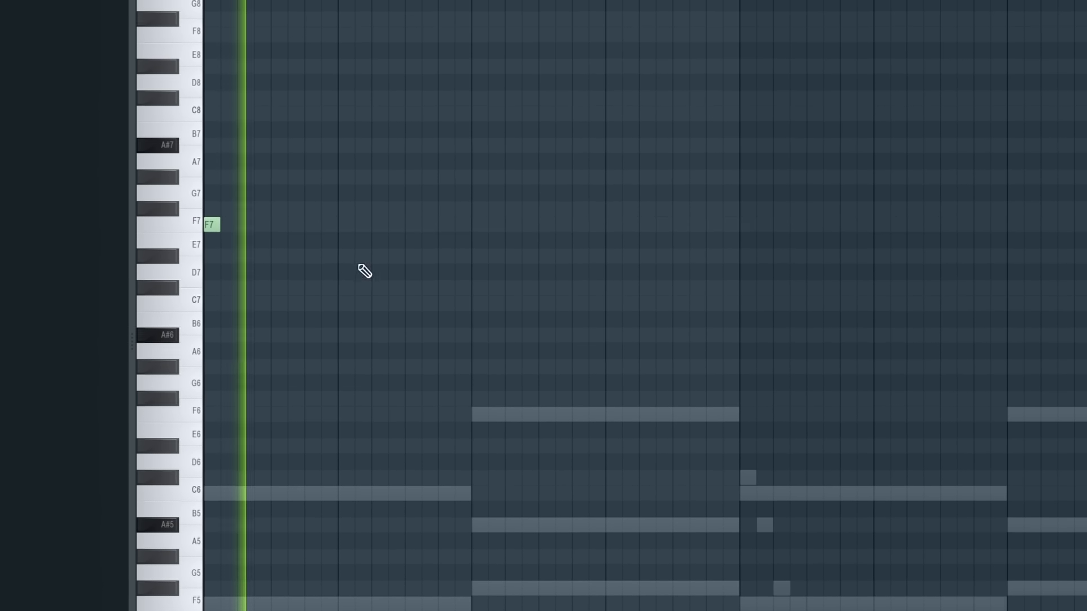
left_click(333, 281)
left_click(437, 304)
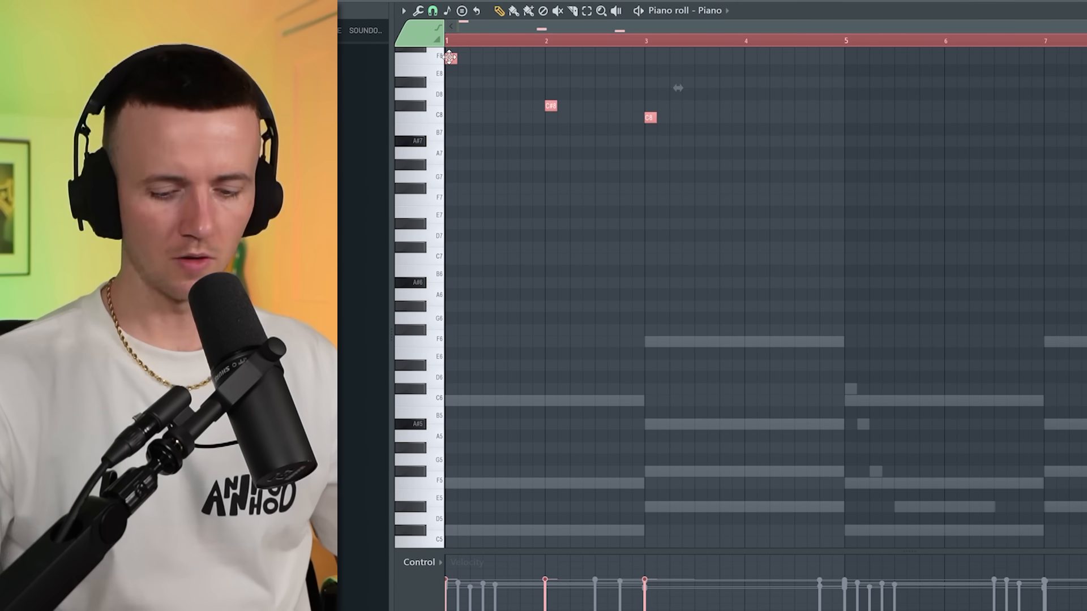
left_click_drag(647, 170, 444, 296)
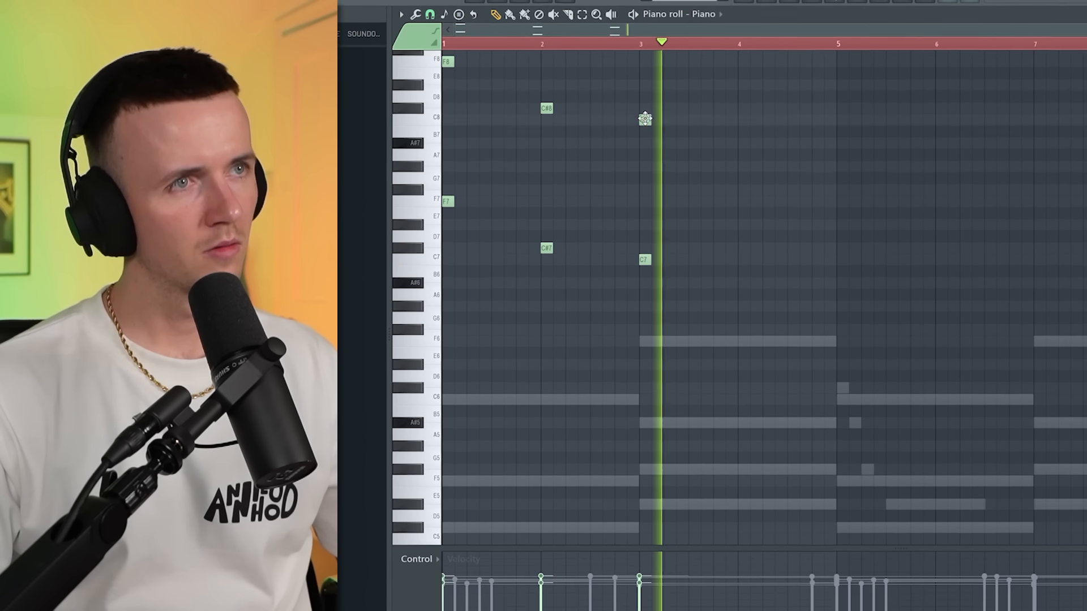
left_click(783, 294)
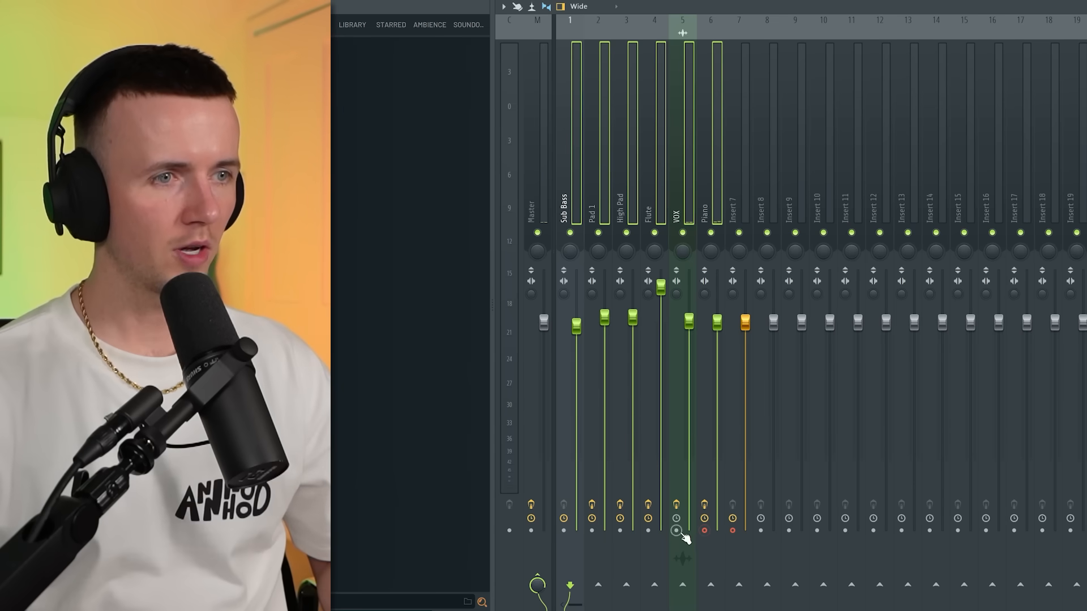
Step: Arm the VOX, Flute, High Pad, Pad 1 and Sub Bass mixer tracks for recording and render them to audio
left_click(676, 531)
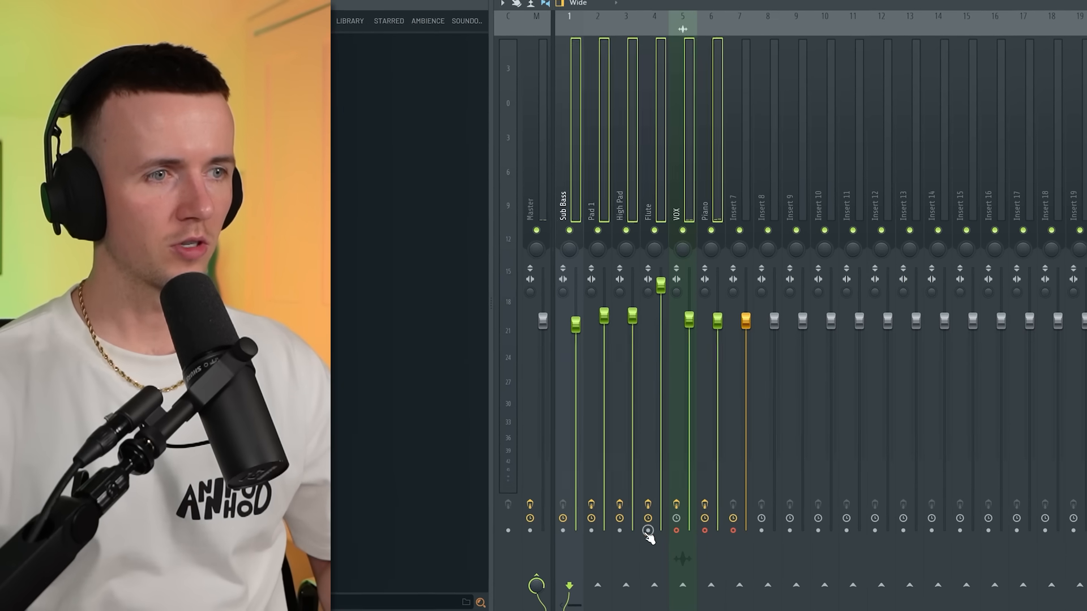
left_click(648, 531)
left_click(620, 531)
left_click(592, 531)
left_click(533, 530)
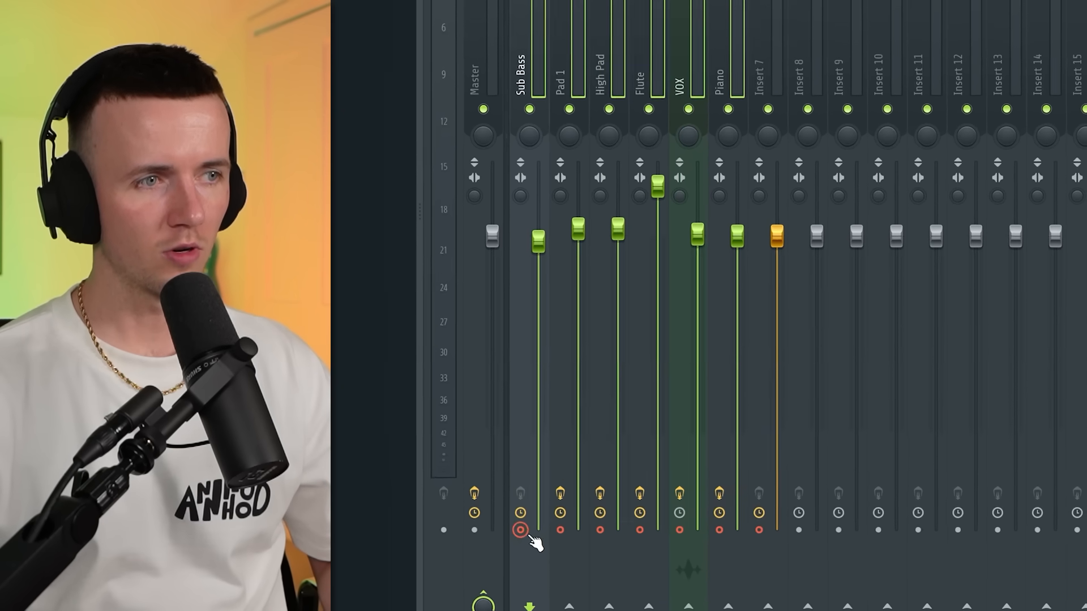
key("ctrl+r")
left_click(922, 527)
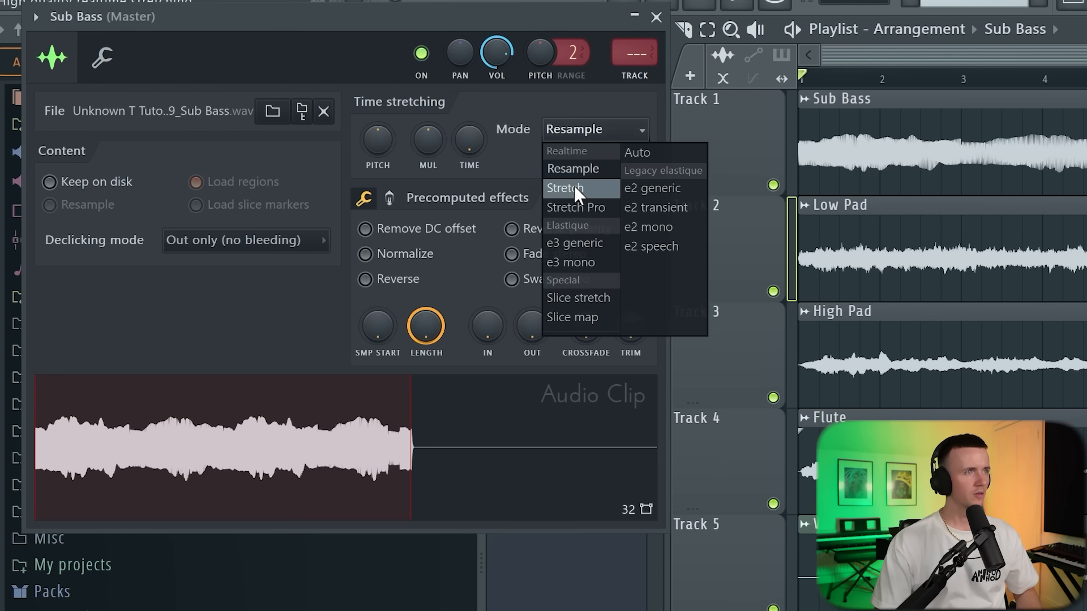
Step: Set the time-stretching mode to Stretch for the Sub Bass, Vocals and Keys audio clips
left_click(574, 185)
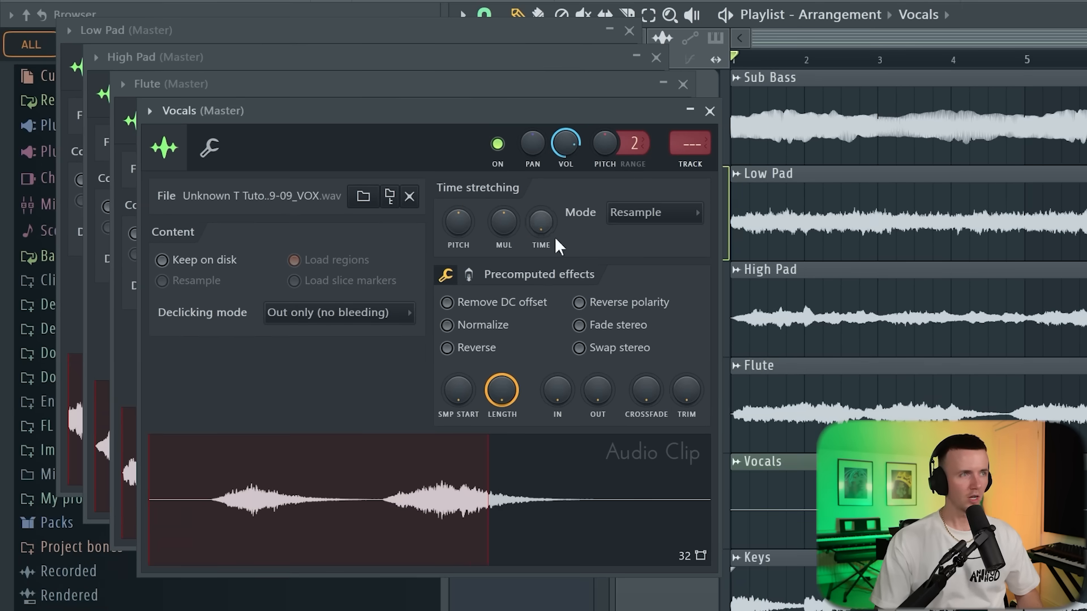
left_click(651, 213)
left_click(628, 265)
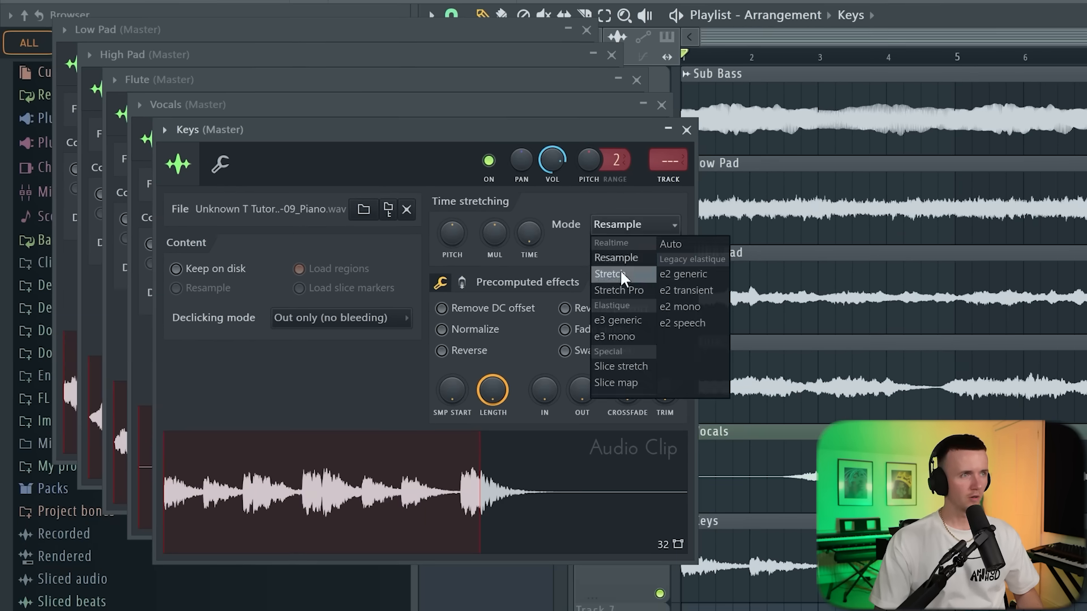
left_click(620, 269)
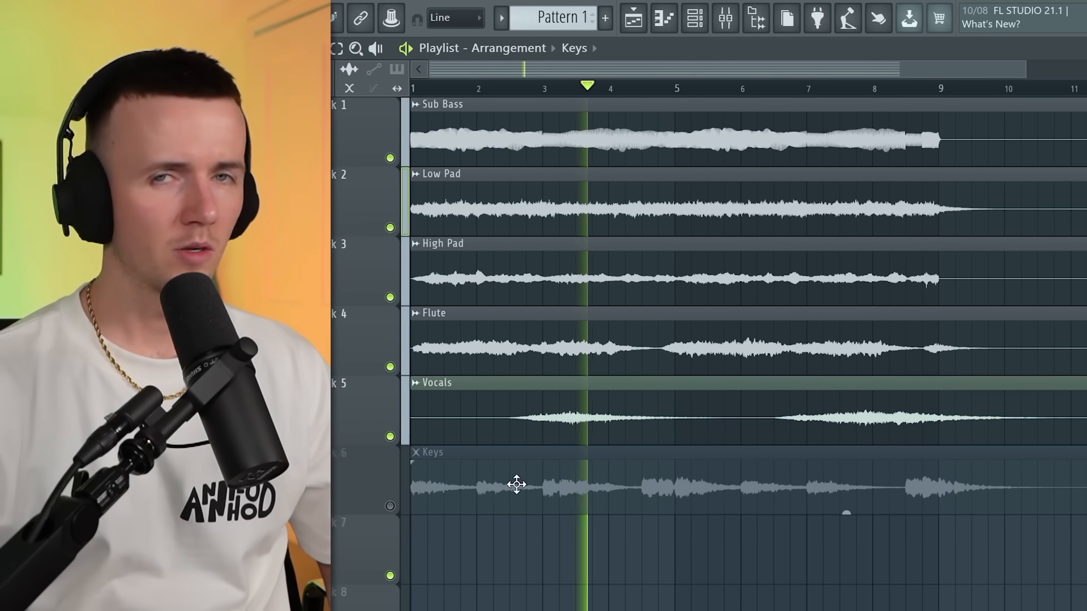
Step: Change the declicking mode of the Sub Bass audio clip
left_click_drag(527, 485, 1062, 463)
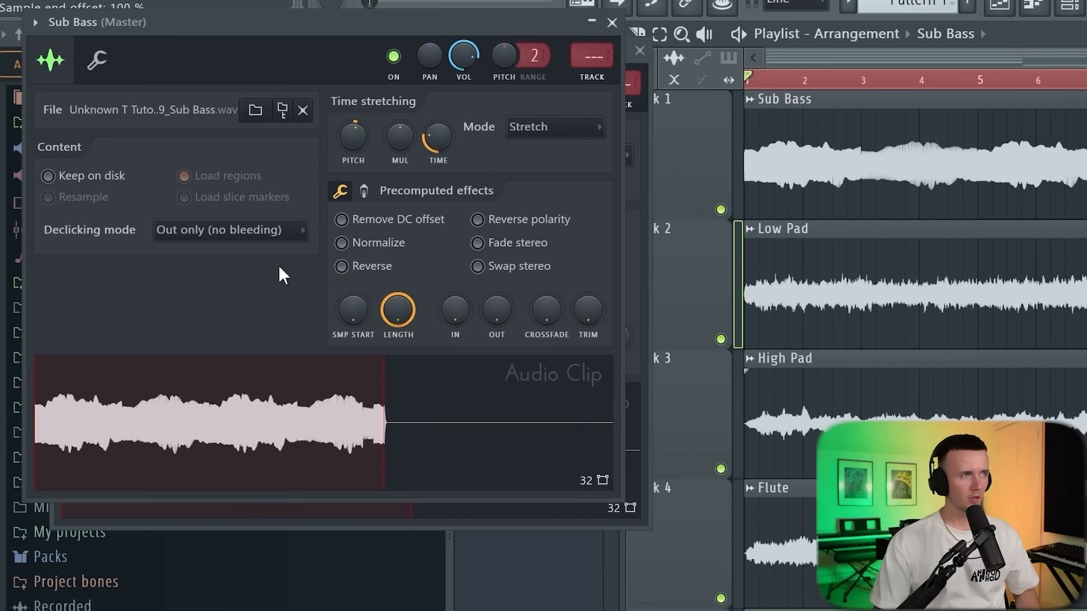
left_click(283, 232)
left_click(243, 305)
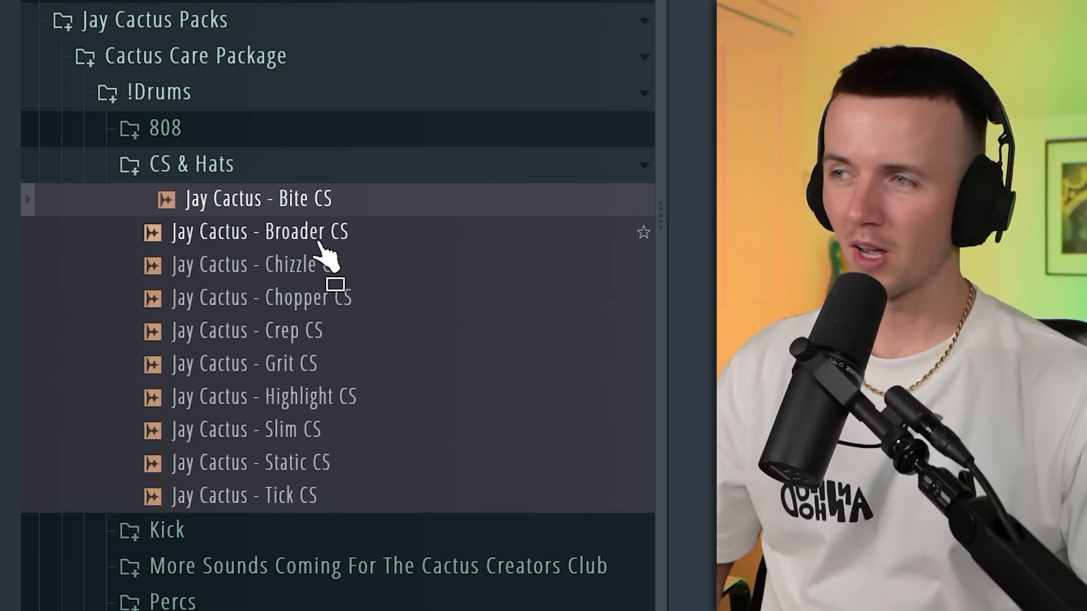
Step: Audition the samples in the CS & Hats folder and choose Jay Cactus - Chopper CS
left_click(318, 242)
left_click(316, 265)
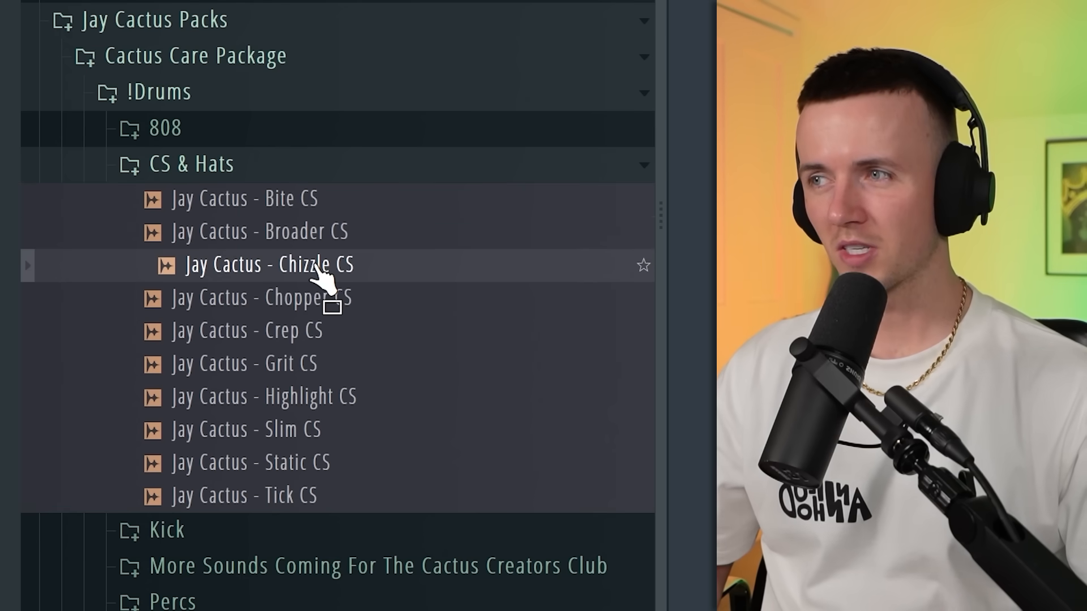
left_click(333, 306)
left_click(328, 248)
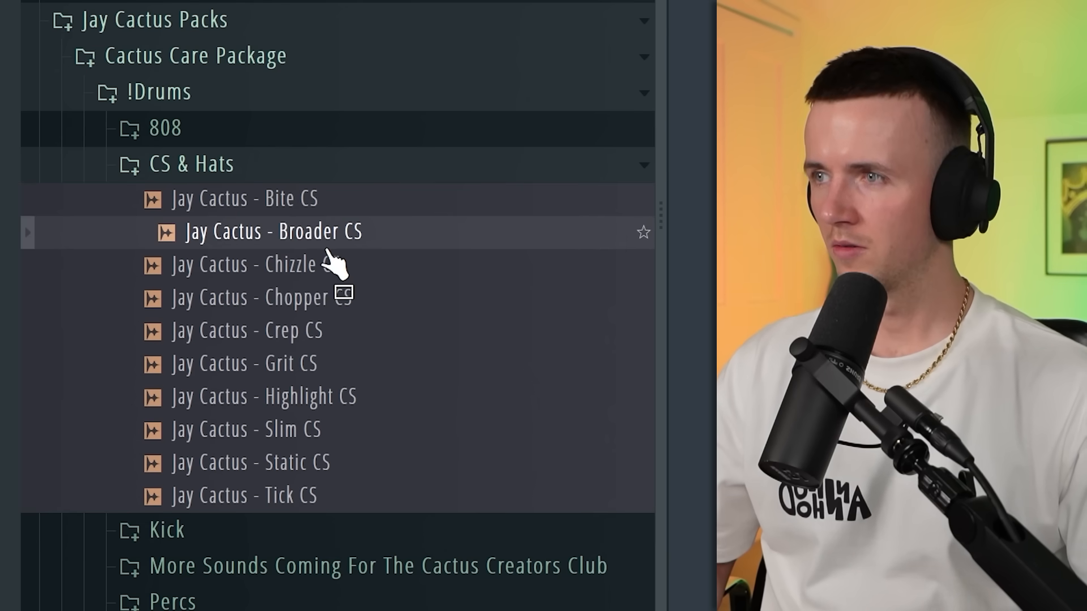
left_click(293, 205)
left_click(312, 238)
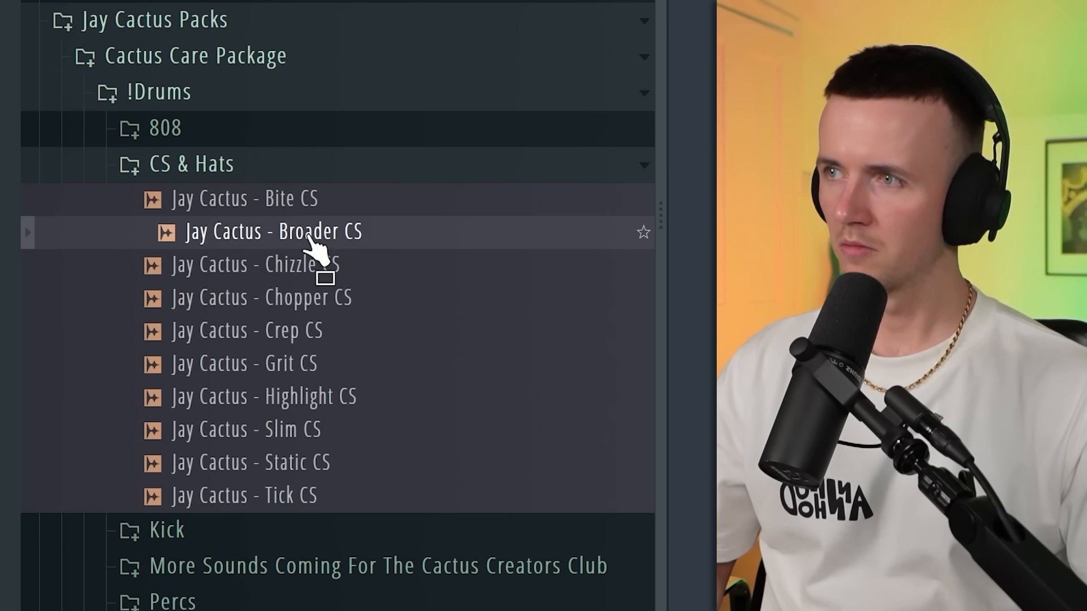
left_click(317, 266)
left_click(323, 300)
left_click(322, 365)
left_click(325, 335)
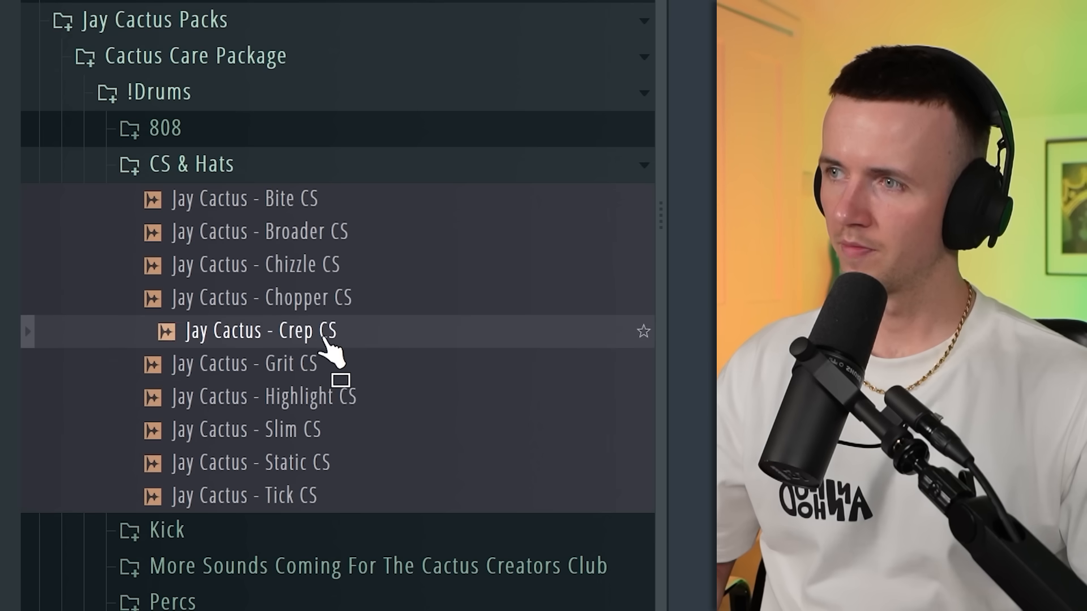
left_click(348, 300)
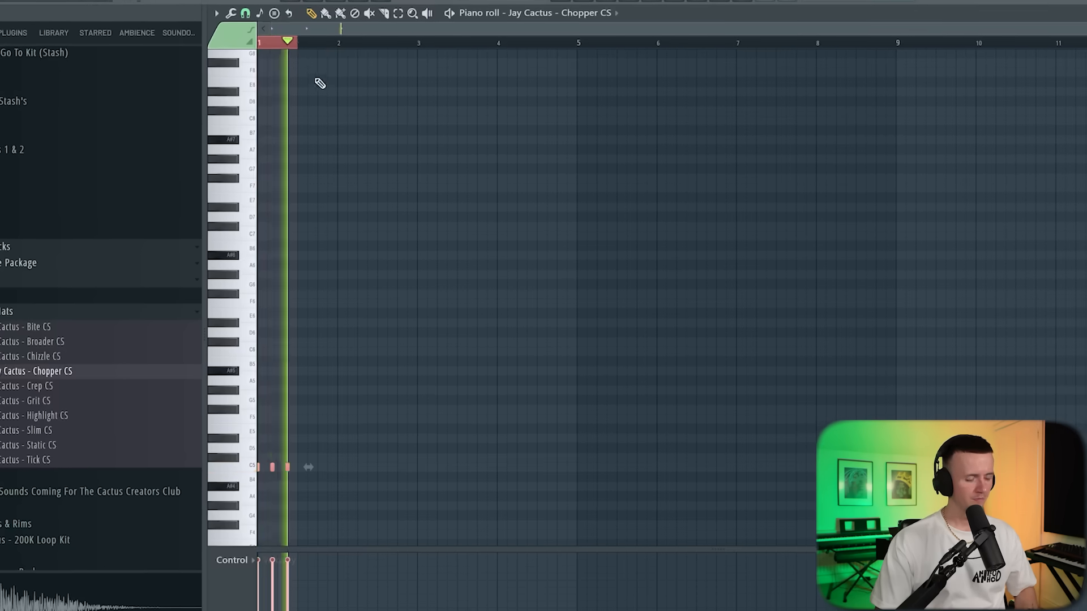
Step: Repeat the three-note Chopper CS hat group along the timeline by duplicating it several times
key("ctrl+b")
key("ctrl+b")
key("ctrl+b")
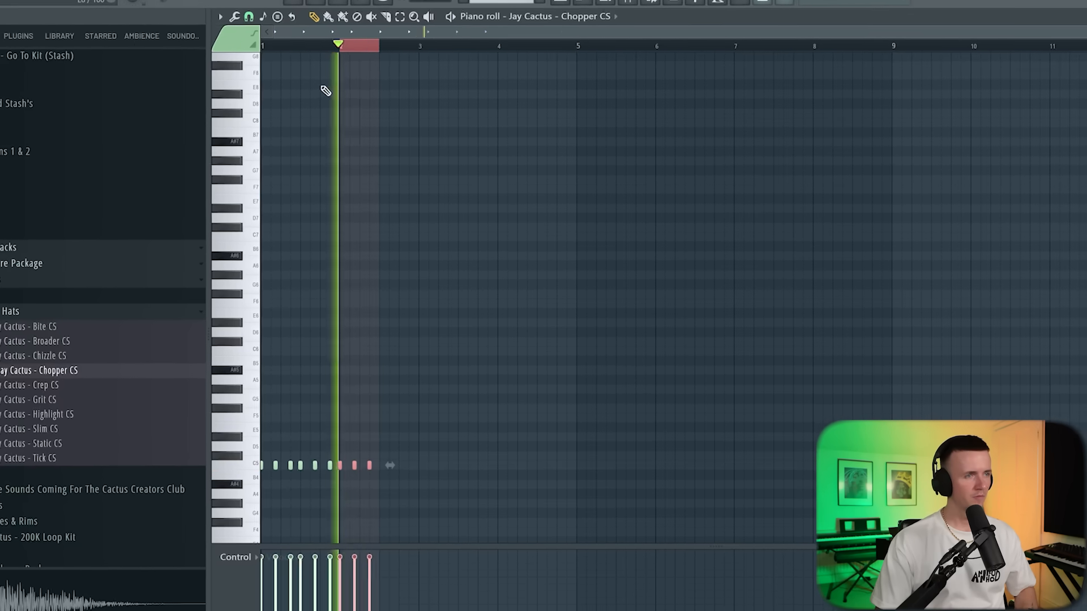
Step: Lower the velocity of selected Chopper CS hits for variation and duplicate the two-bar hat pattern
left_click(395, 582)
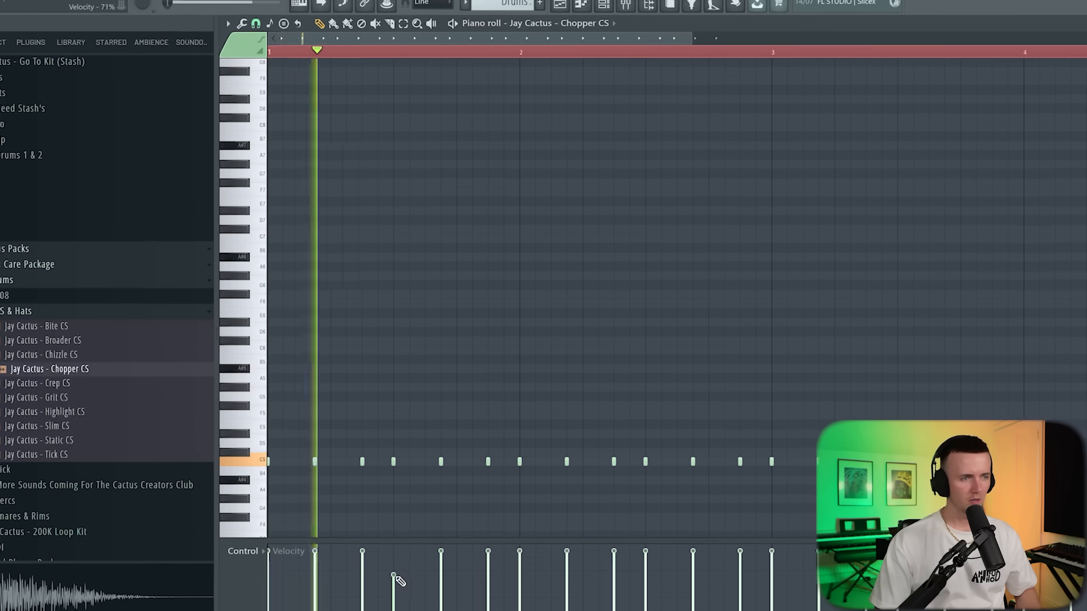
left_click(490, 565)
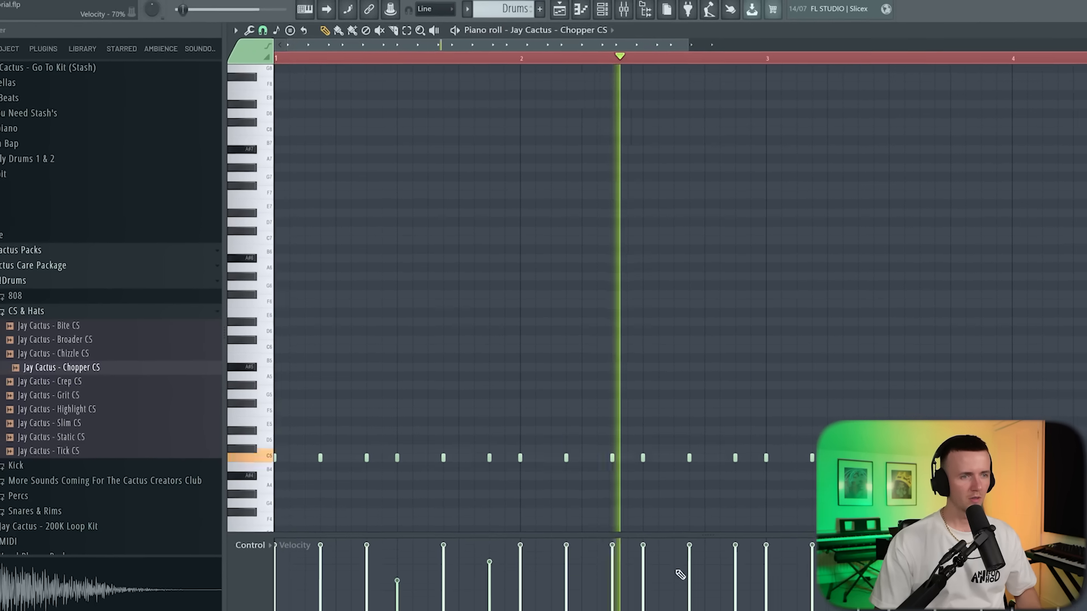
left_click(690, 599)
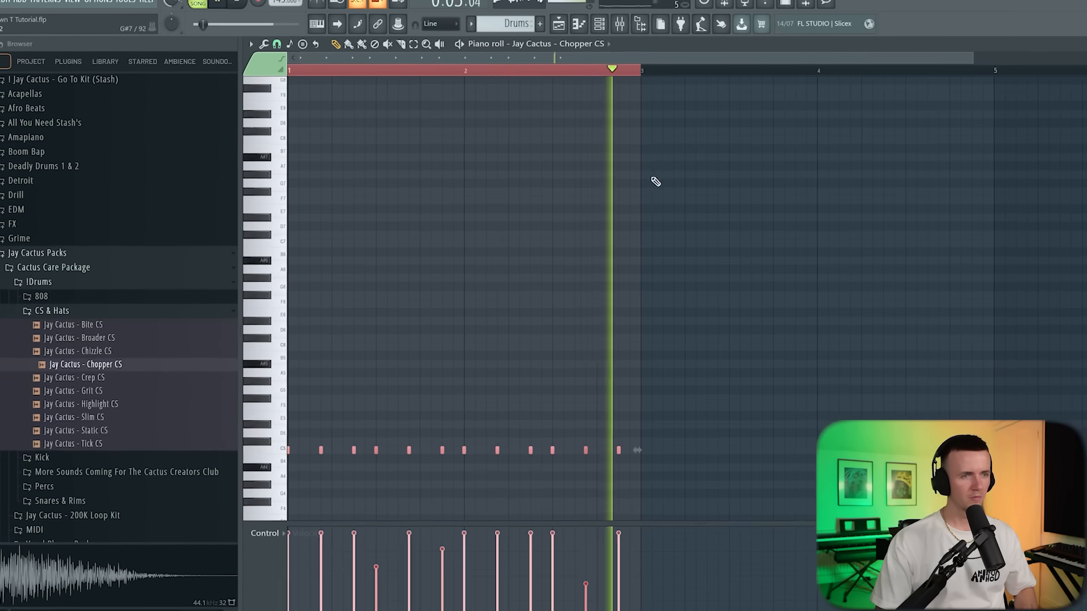
key("ctrl+b")
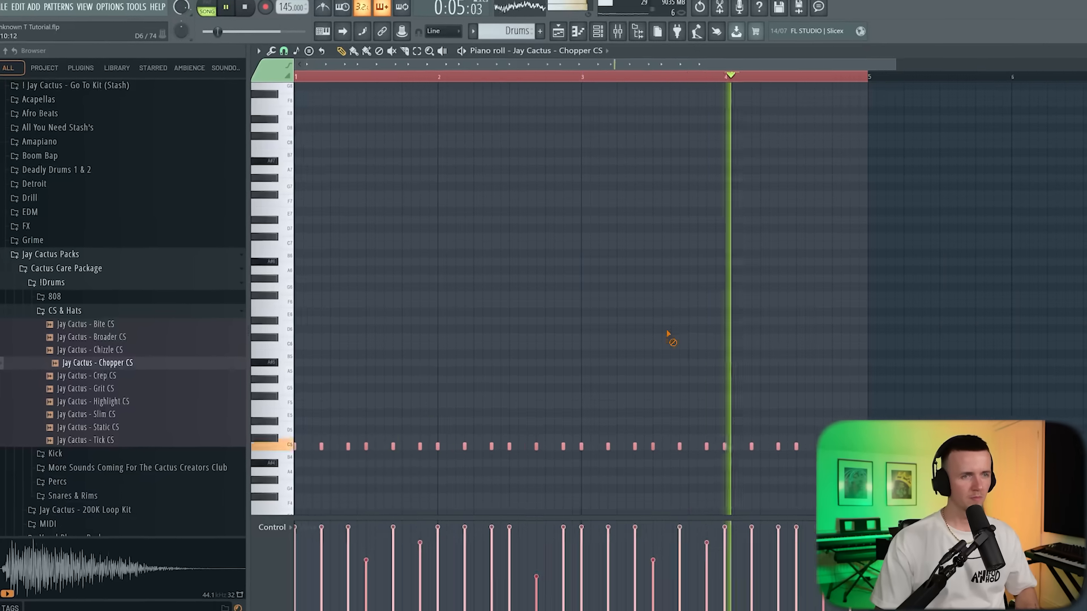
Step: Add Jay Cactus - Slim CS as a new channel and write its accent hits on C5 in the piano roll
left_click(122, 414)
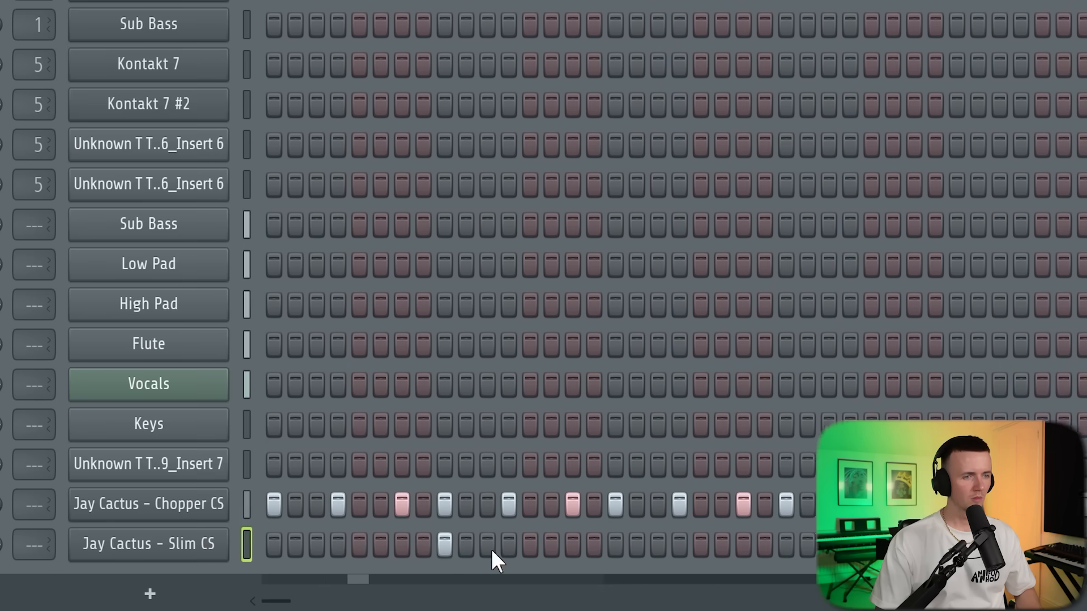
left_click(509, 544)
left_click(238, 546)
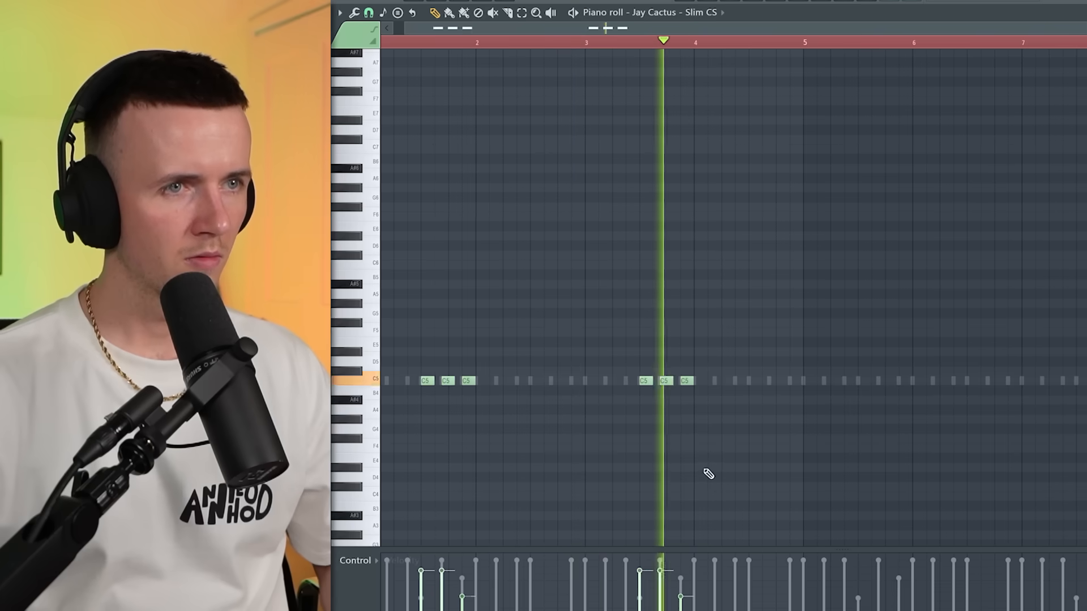
left_click(737, 373)
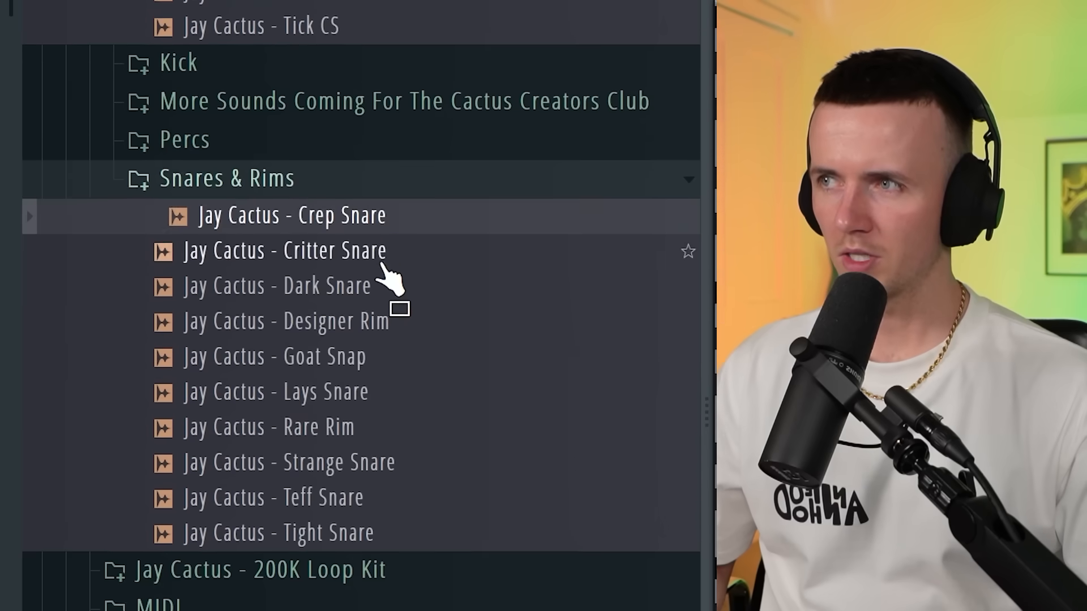
Step: Audition Critter Snare and Lays Snare in Snares & Rims and place a hit in the new snare channel's step sequence
left_click(381, 270)
left_click(380, 388)
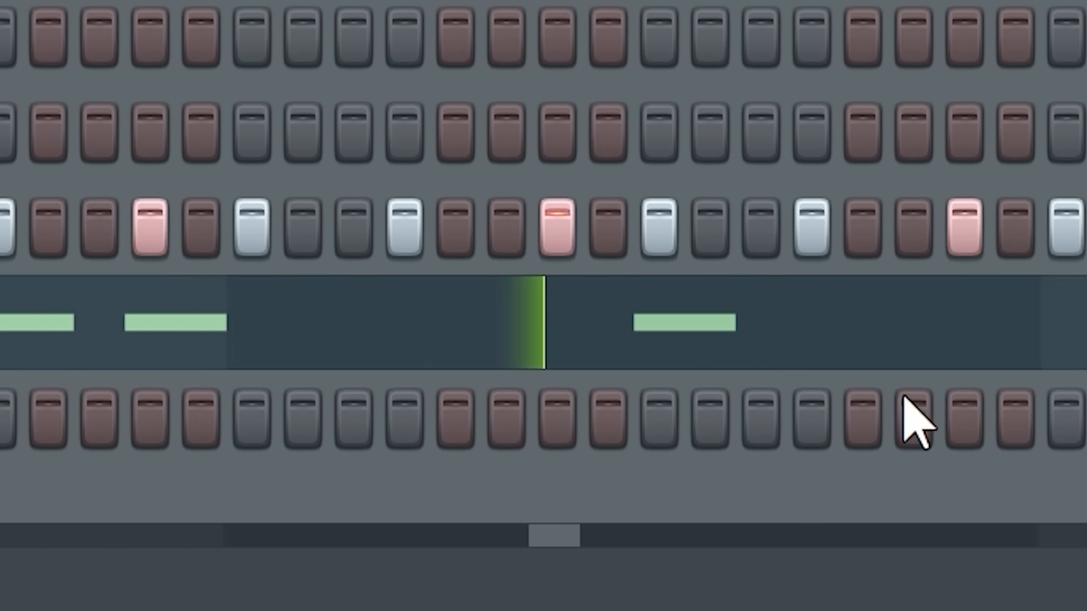
left_click(699, 418)
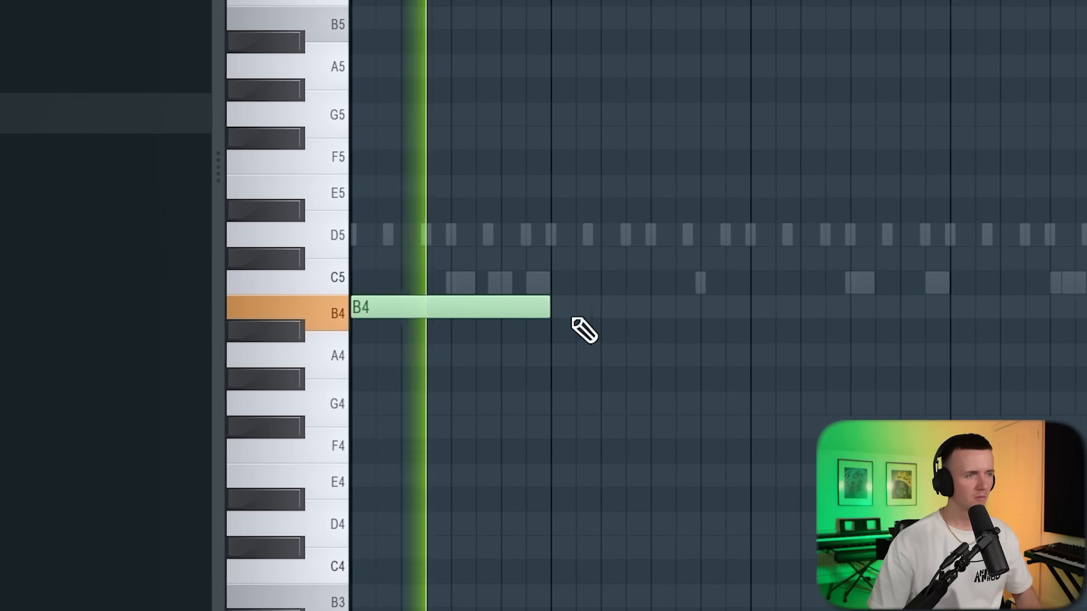
Step: Write the Greeze - Rider 808 bassline from B4 and E5 notes and place a short high note around bar 6
left_click(645, 307)
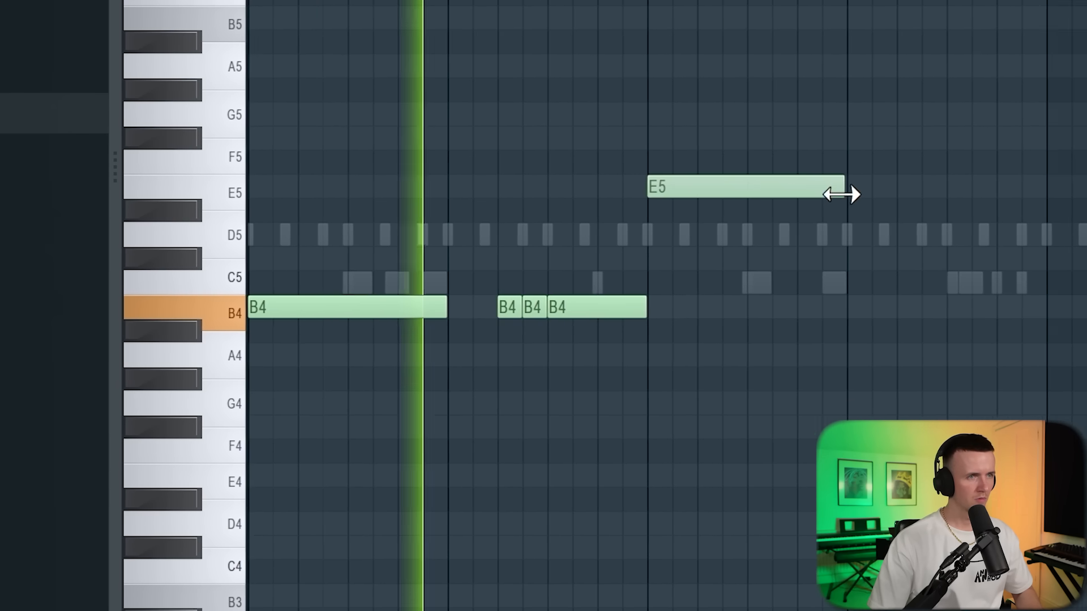
left_click(841, 193, "ctrl")
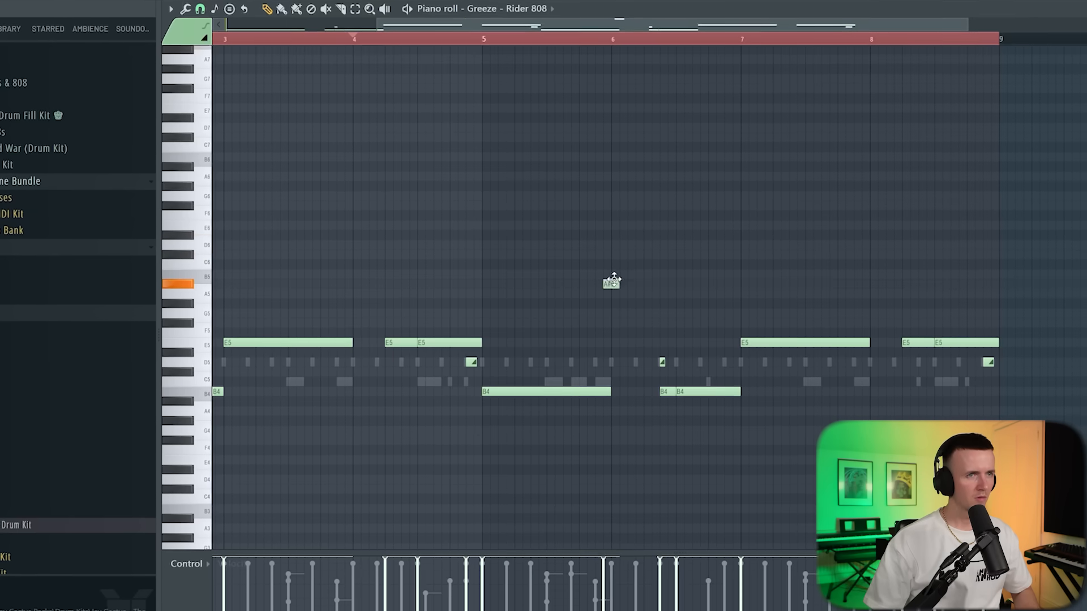
key("space")
left_click_drag(614, 279, 641, 275)
left_click(645, 275)
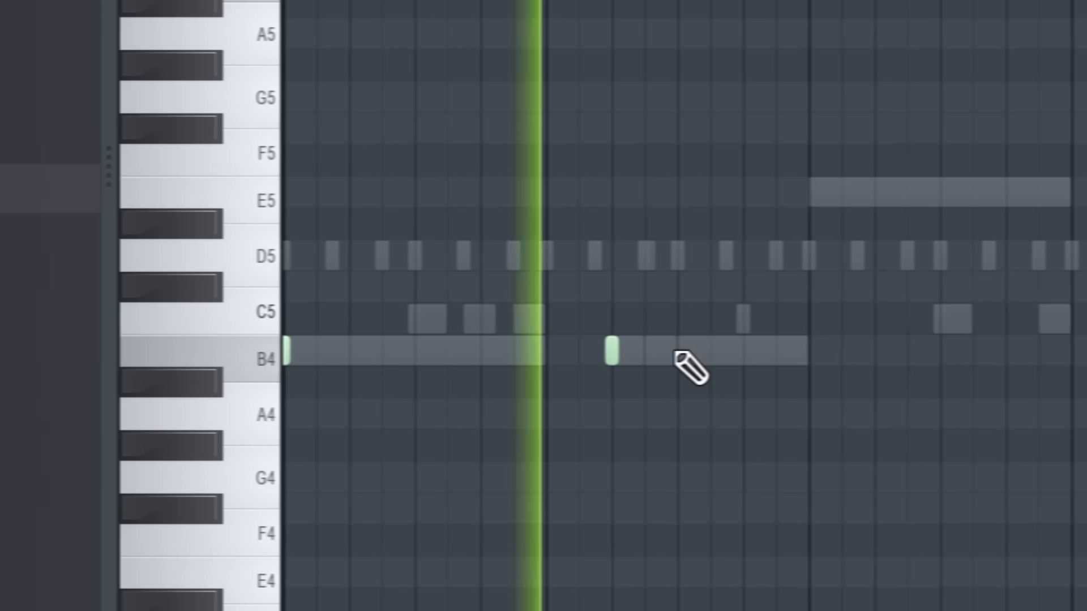
Step: Place kick hits on B4 along the 808 bassline through to the last bar of the pattern
left_click(677, 353)
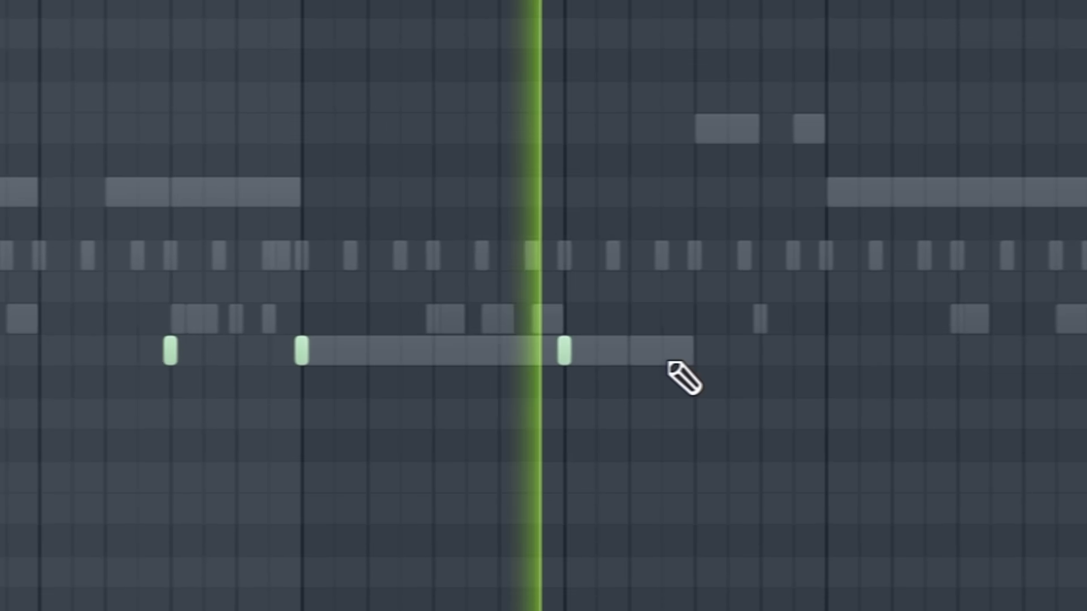
left_click(623, 354)
left_click(588, 352)
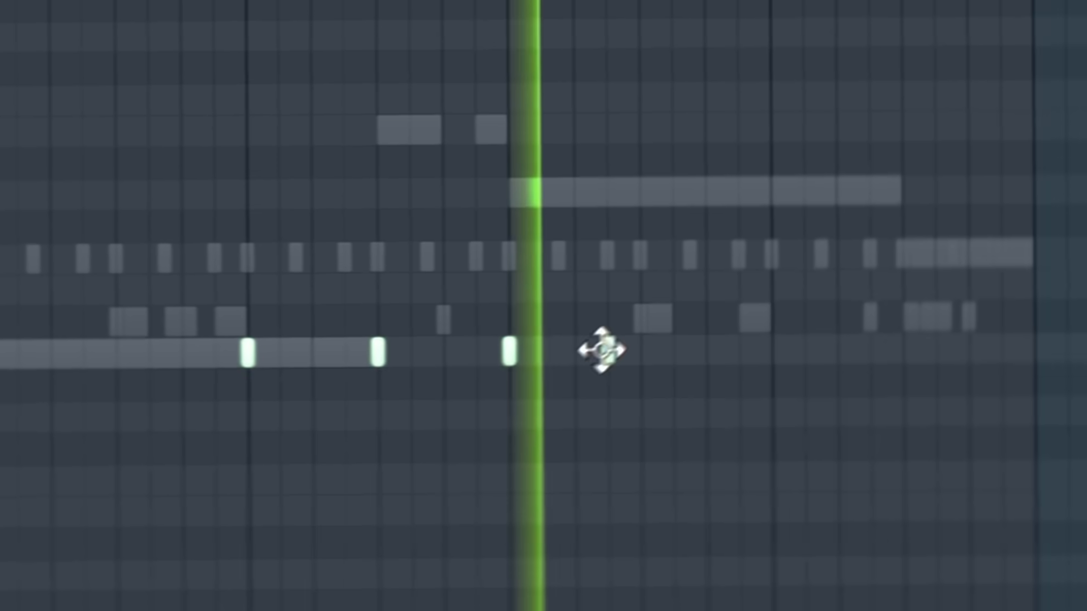
left_click(585, 352)
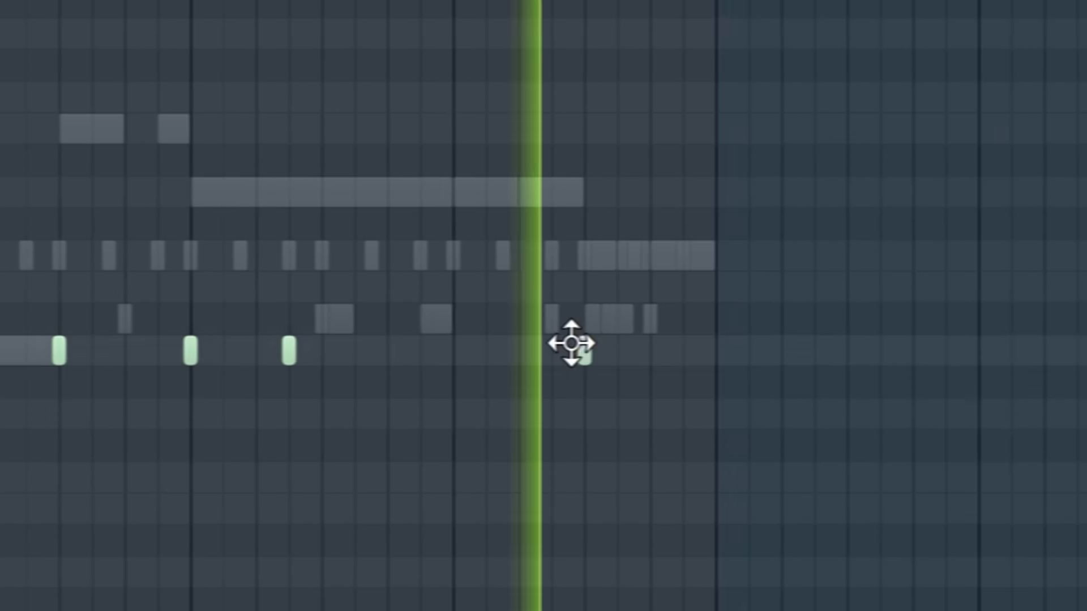
left_click(511, 353)
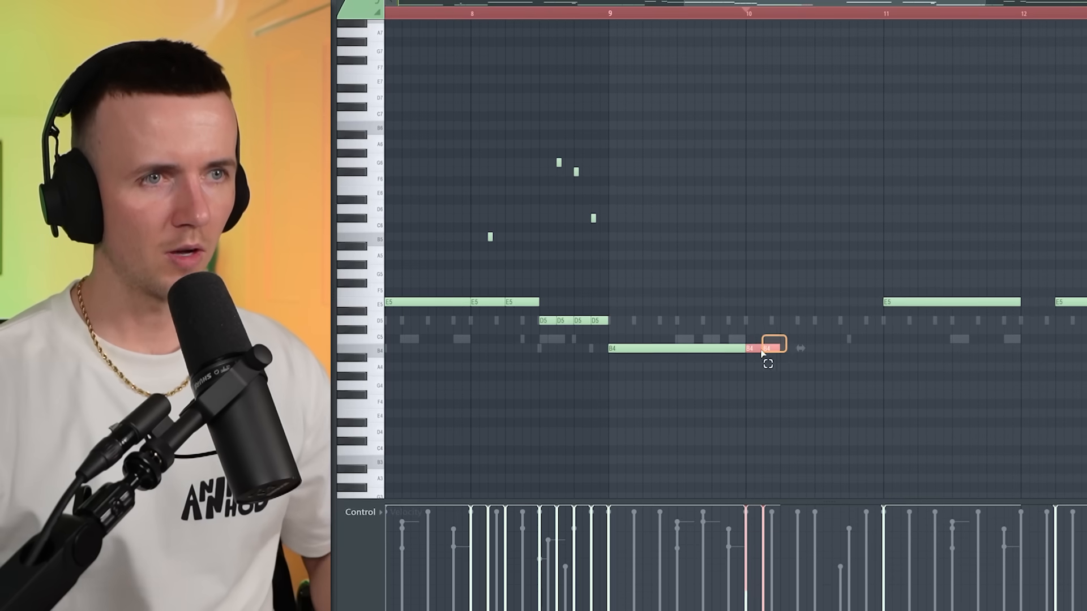
Step: Fill bar 10 of the 808 with repeated B4 notes and place short slide notes above them
left_click_drag(786, 351, 818, 351)
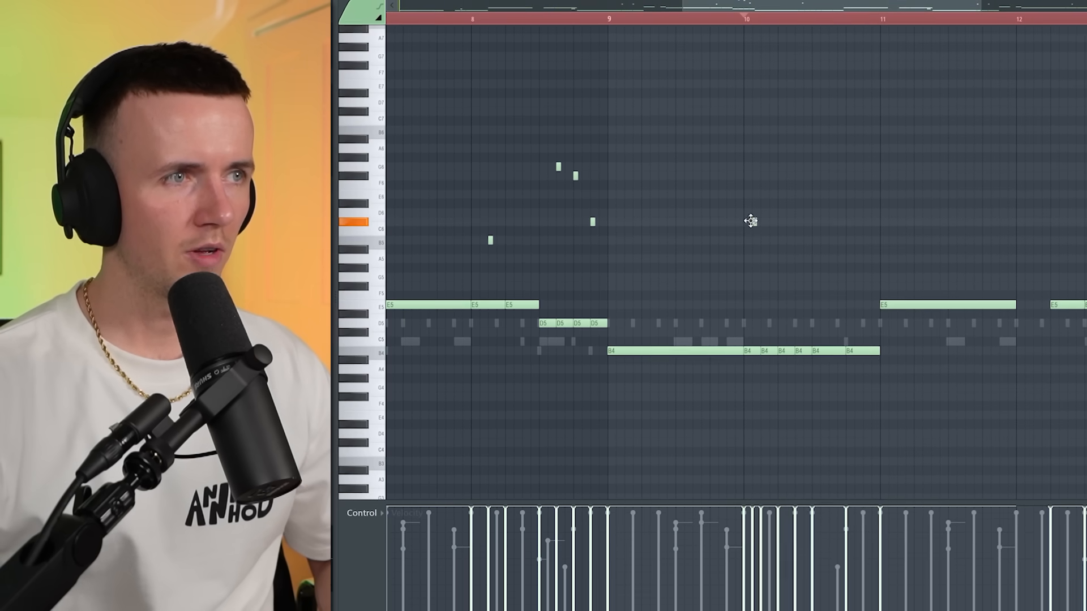
left_click(743, 245)
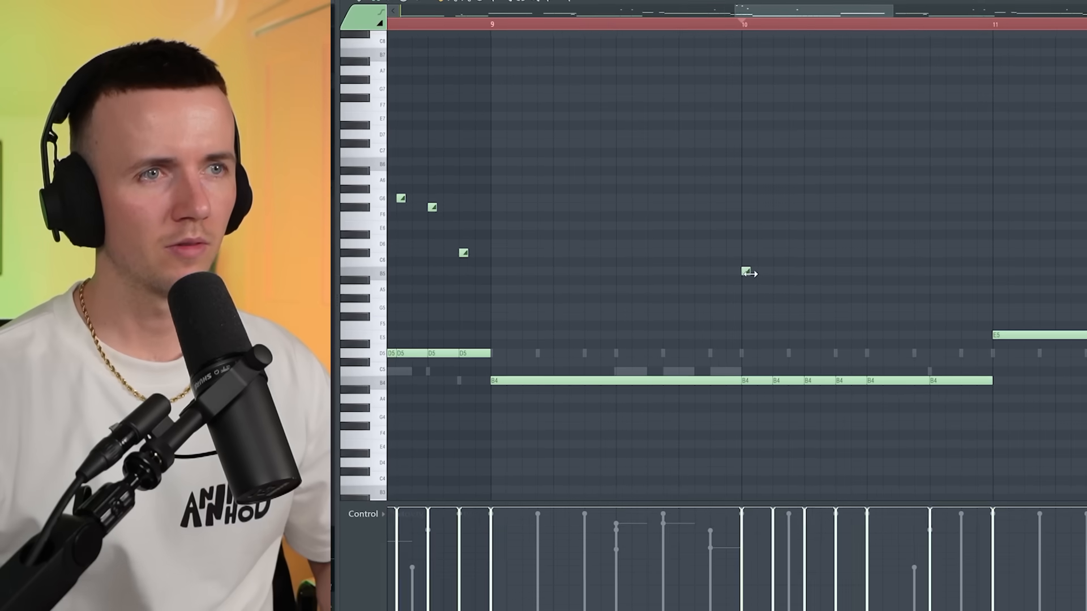
left_click_drag(757, 271, 804, 311)
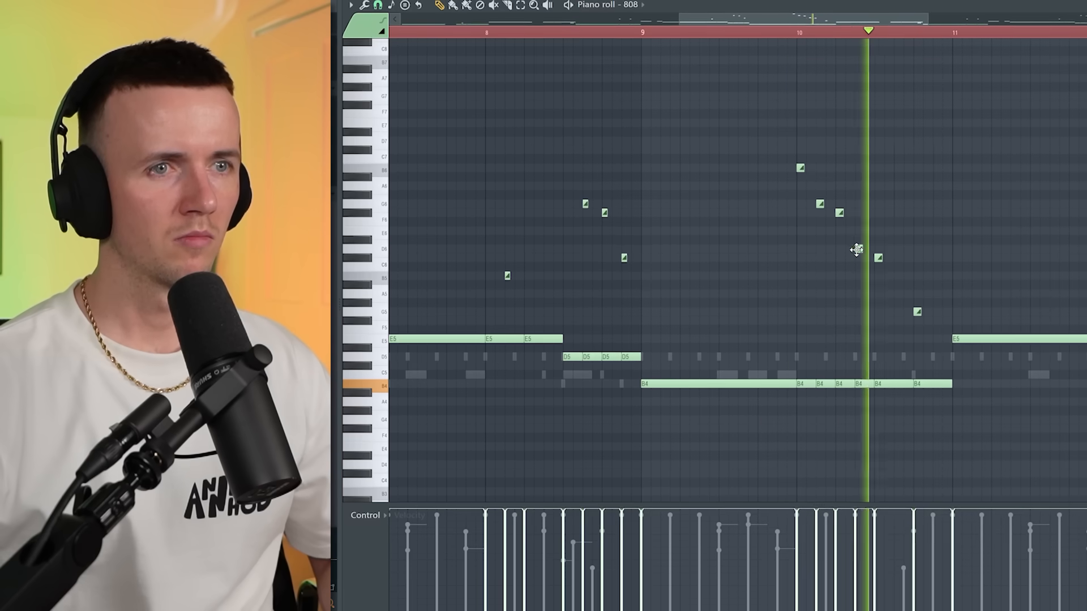
Step: Centre the note pan of the 808 slide notes in bars 8 to 10 and switch the control lane back to note velocity
left_click(368, 516)
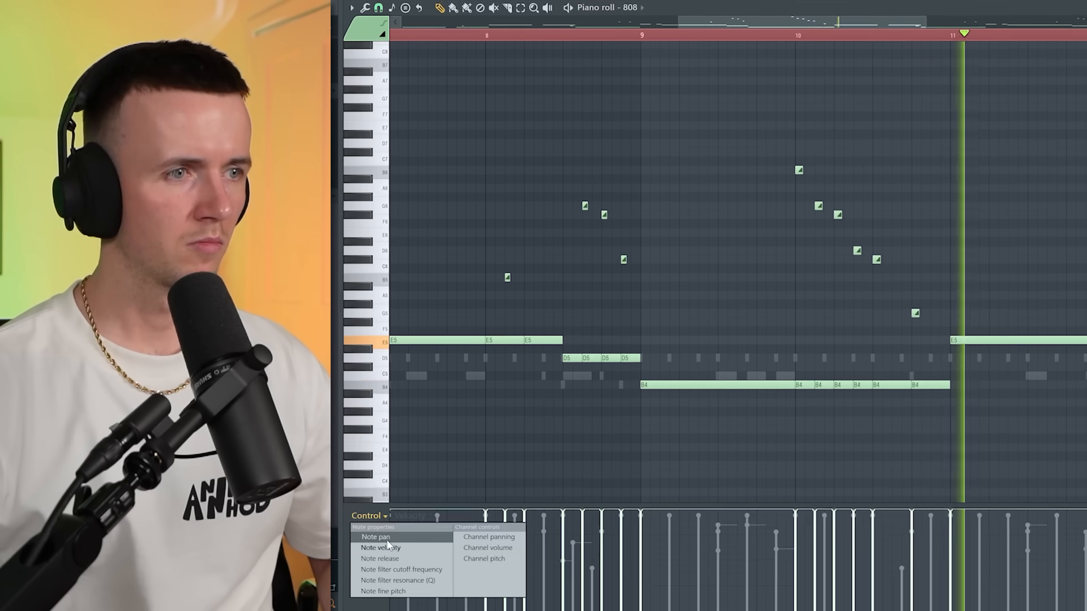
left_click(388, 538)
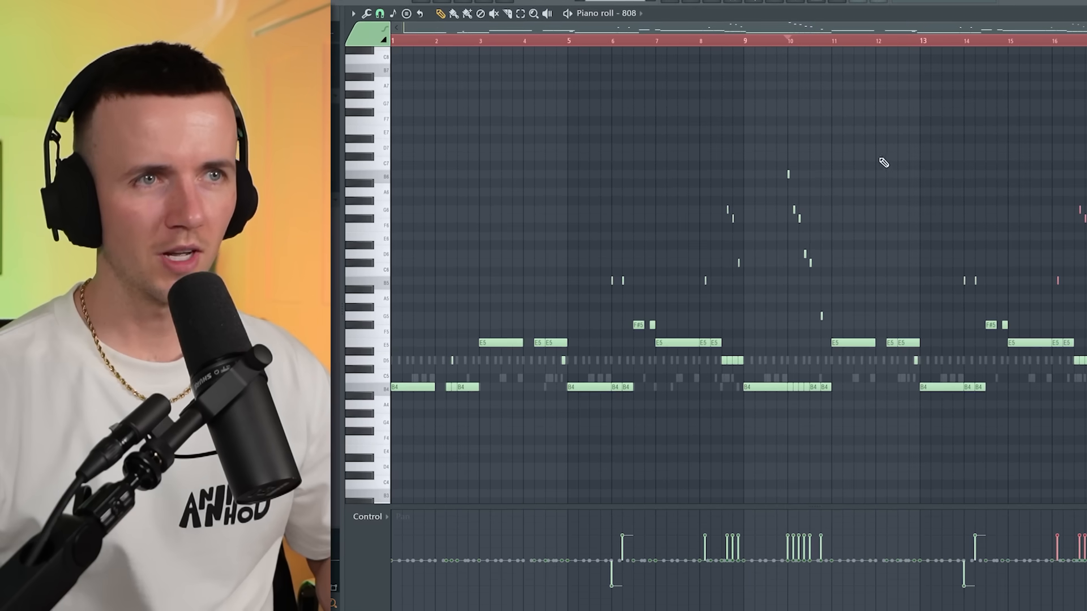
left_click_drag(874, 146, 681, 320)
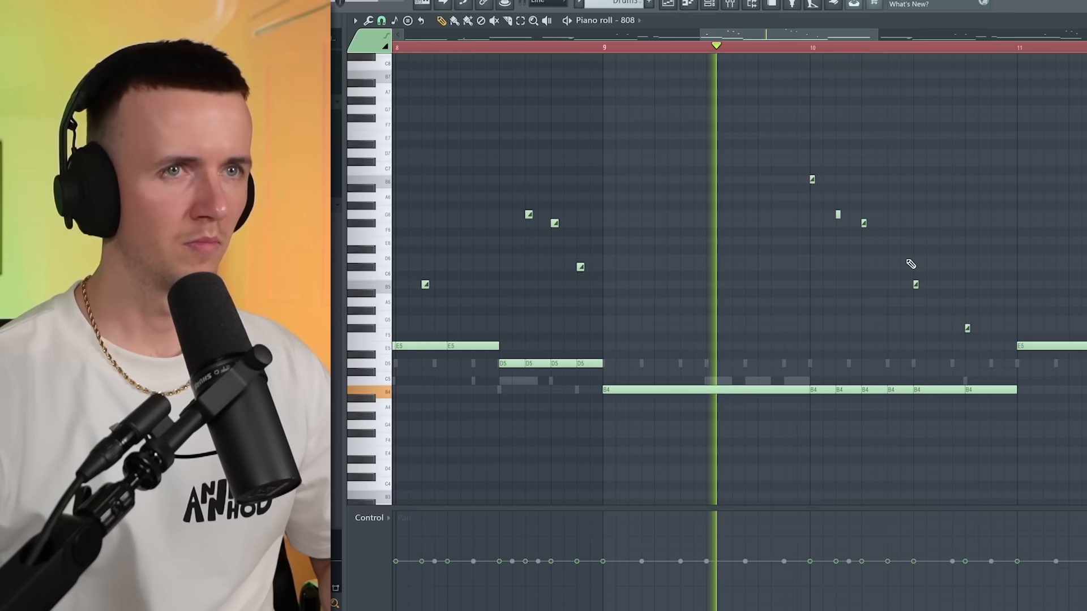
scroll(910, 264, "down", 5)
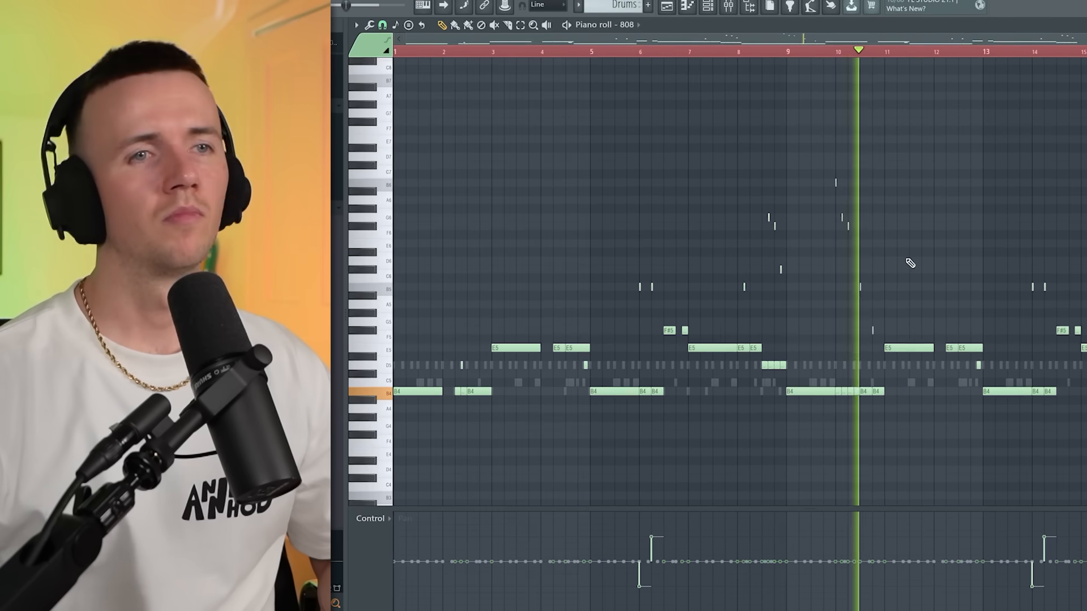
scroll(909, 263, "up", 1)
scroll(909, 264, "up", 2)
scroll(907, 265, "down", 4)
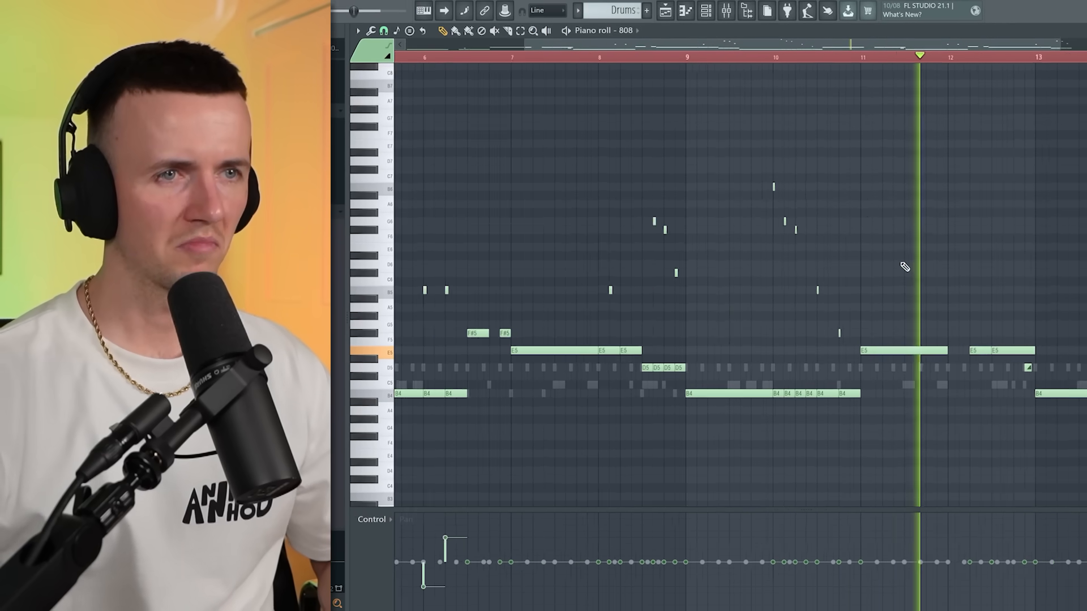
left_click(375, 522)
left_click(388, 550)
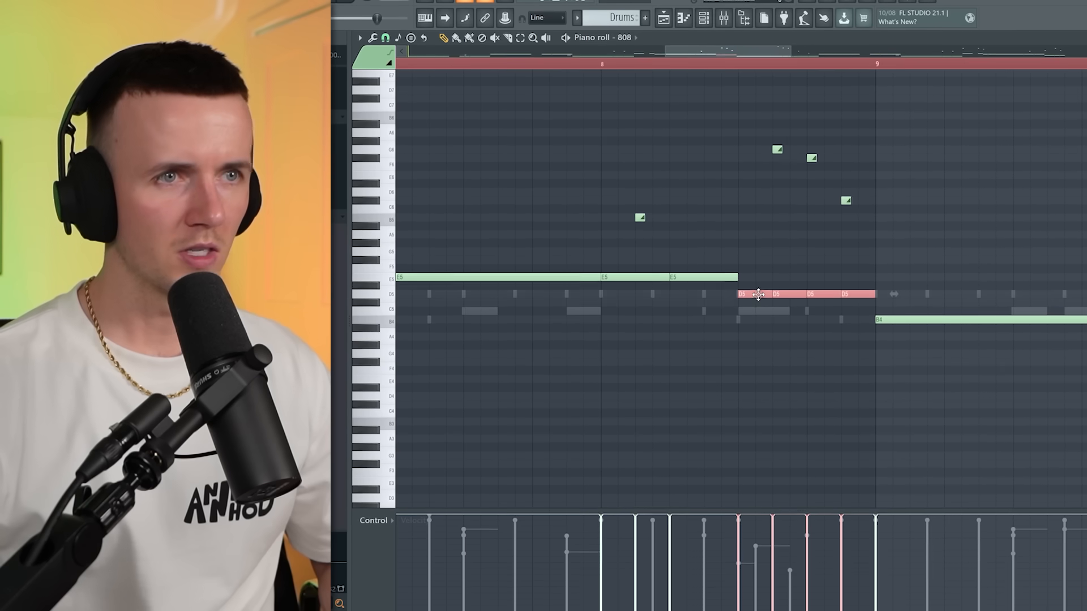
Step: Lower the four D5 notes of the 808 before bar 9 to C#5 and play the pattern from bar 8
left_click_drag(758, 294, 757, 303)
left_click(601, 65)
key("space")
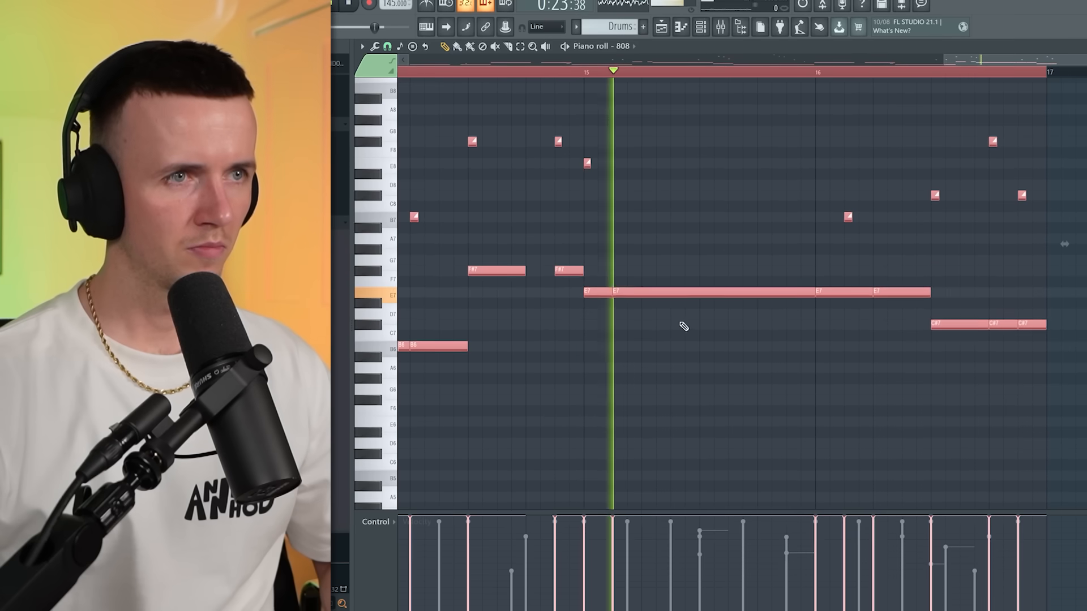
left_click(728, 246)
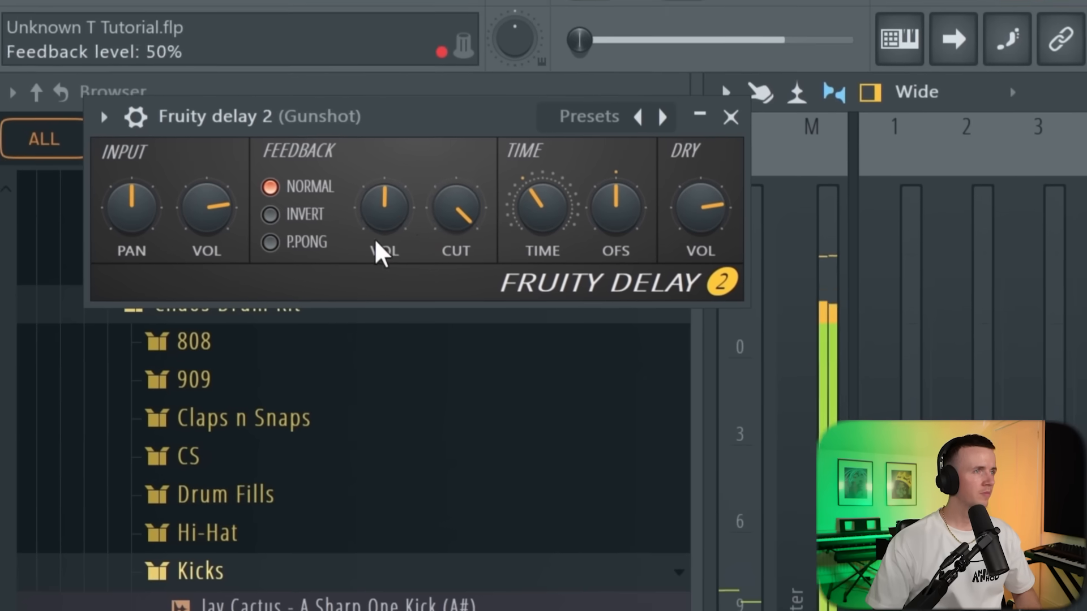
Step: Turn down the feedback volume and input volume of the Gunshot's Fruity Delay 2
left_click_drag(354, 212, 355, 242)
left_click_drag(207, 207, 207, 246)
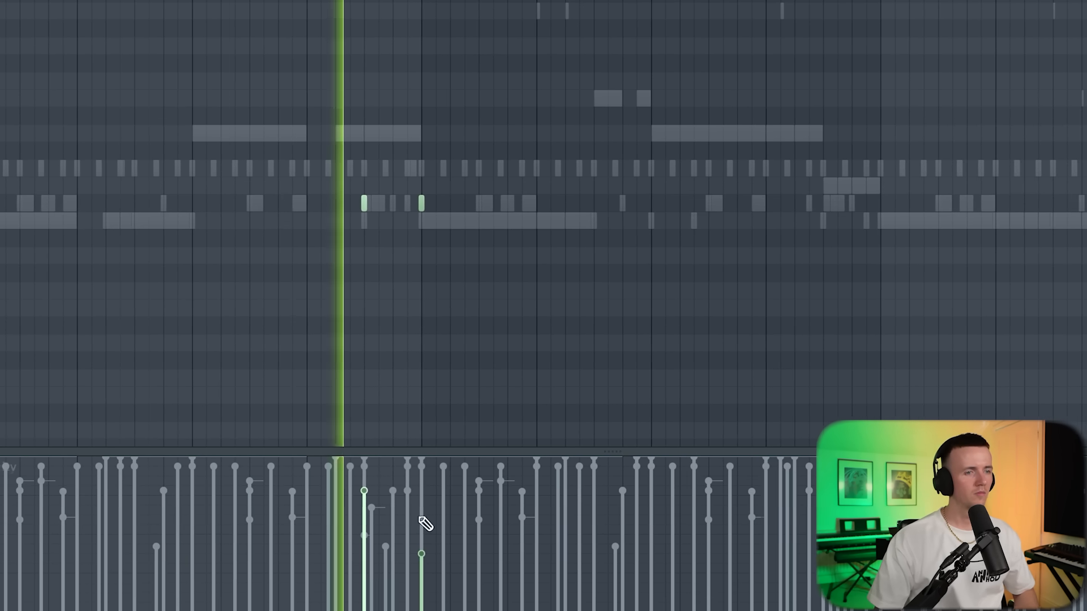
Step: Raise the velocity of the C5 hit at bar 5 to match its neighbour and add C5 hits around bar 8
left_click_drag(475, 521, 475, 489)
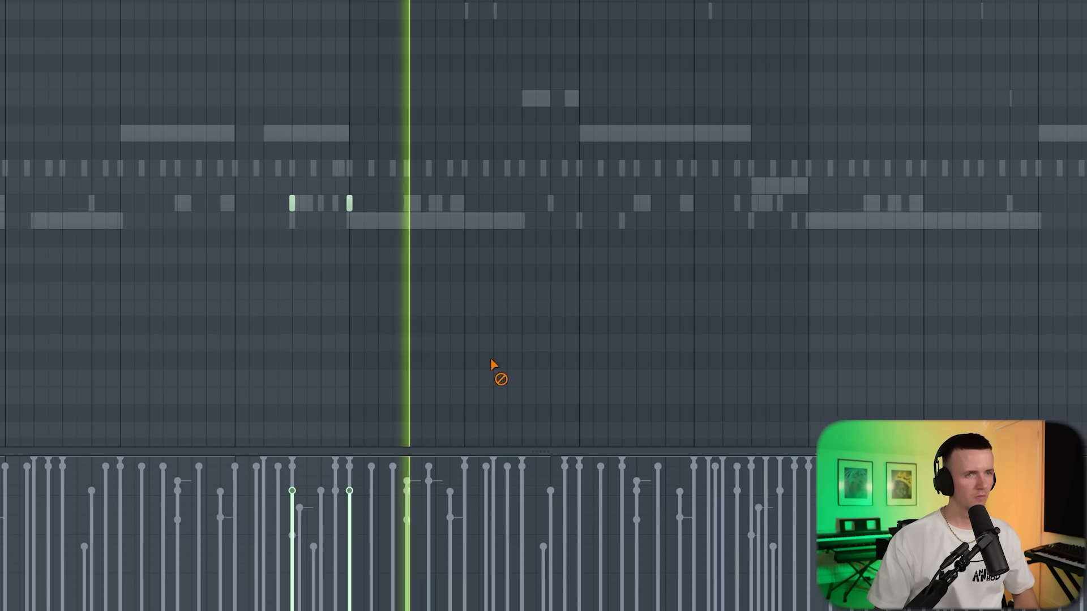
scroll(608, 217, "up", 1)
left_click(587, 203)
left_click(604, 203)
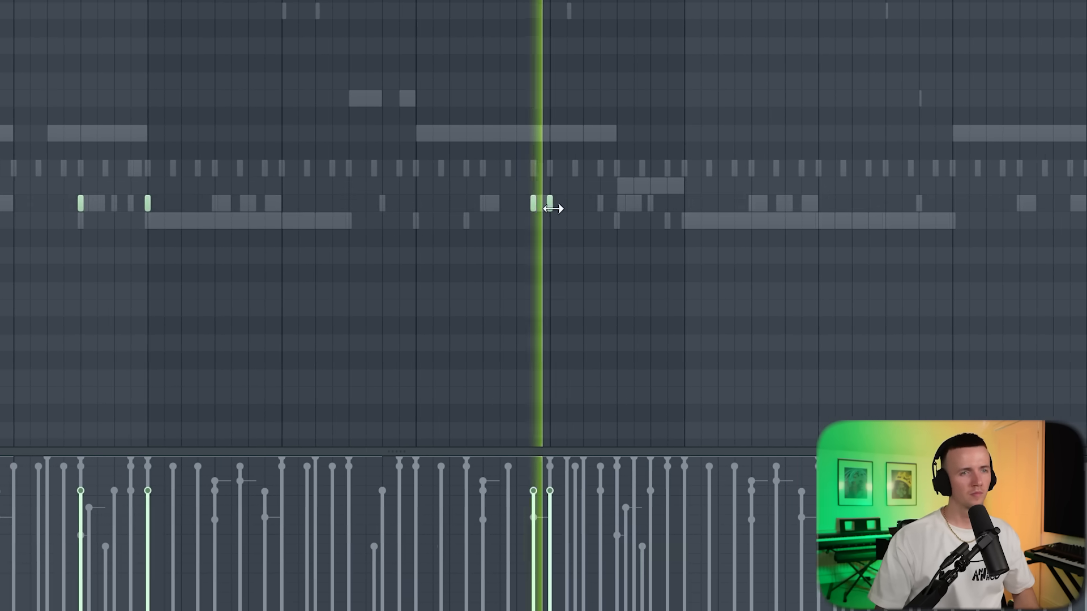
scroll(518, 518, "down", 2)
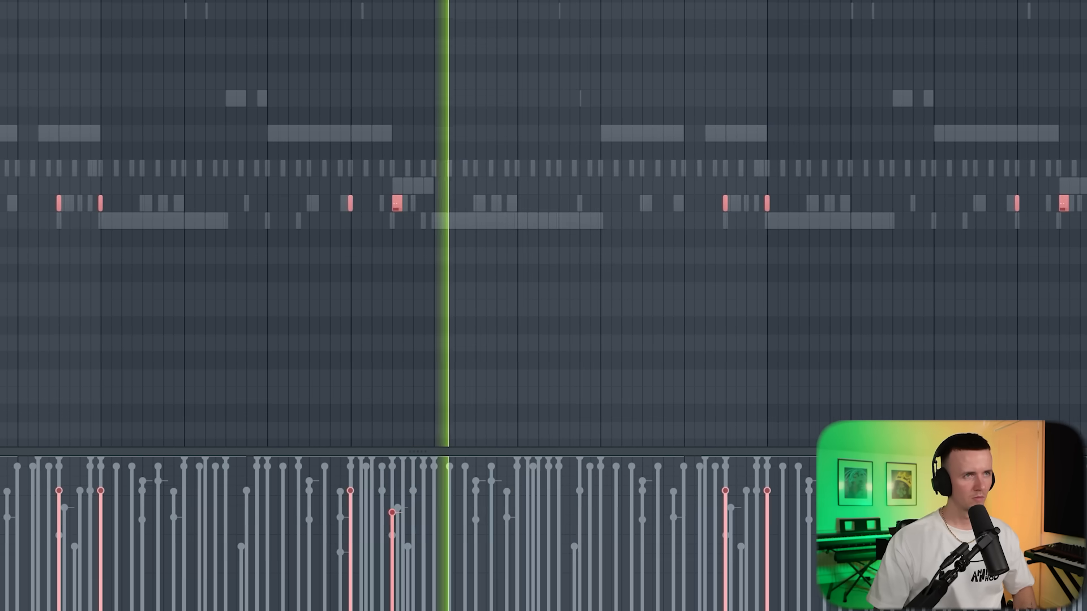
left_click_drag(1, 1, 393, 1)
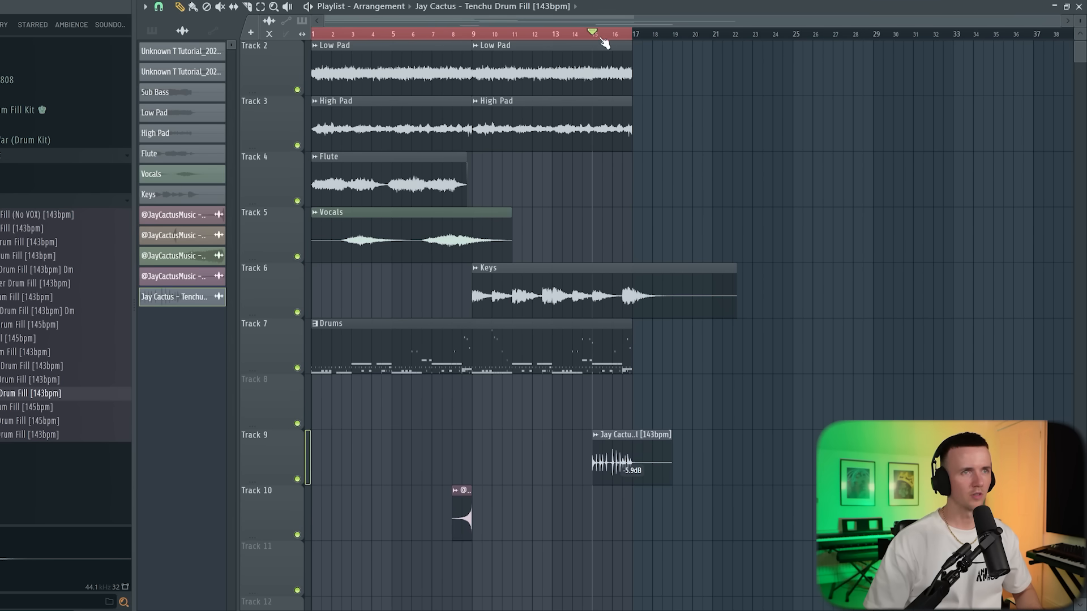
Step: Play the Tenchu Drum Fill at bar 15 against the melody and drum clips
scroll(660, 211, "up", 4)
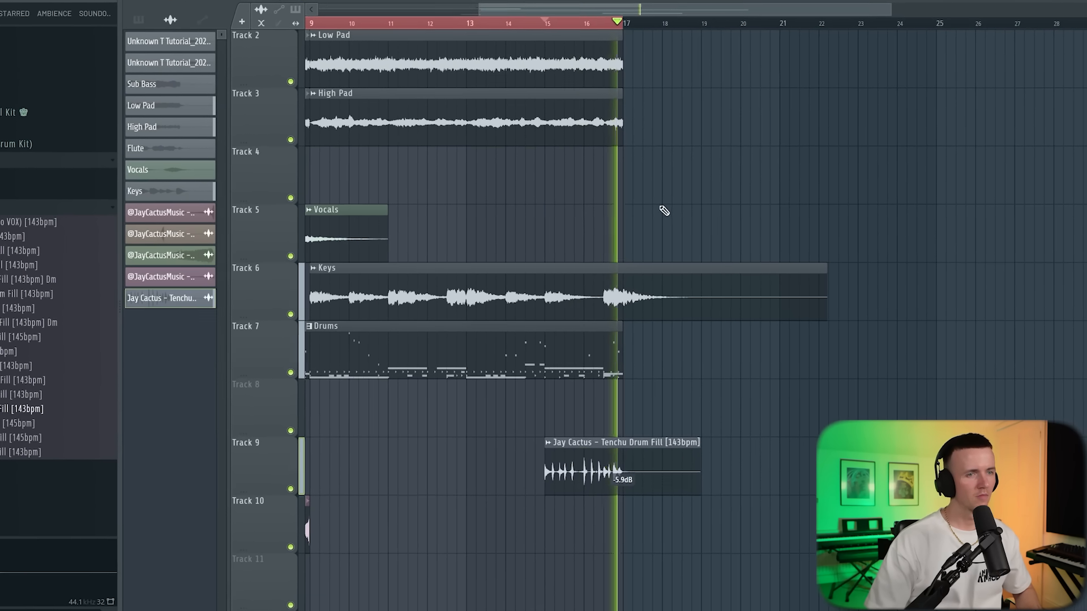
scroll(662, 211, "down", 4)
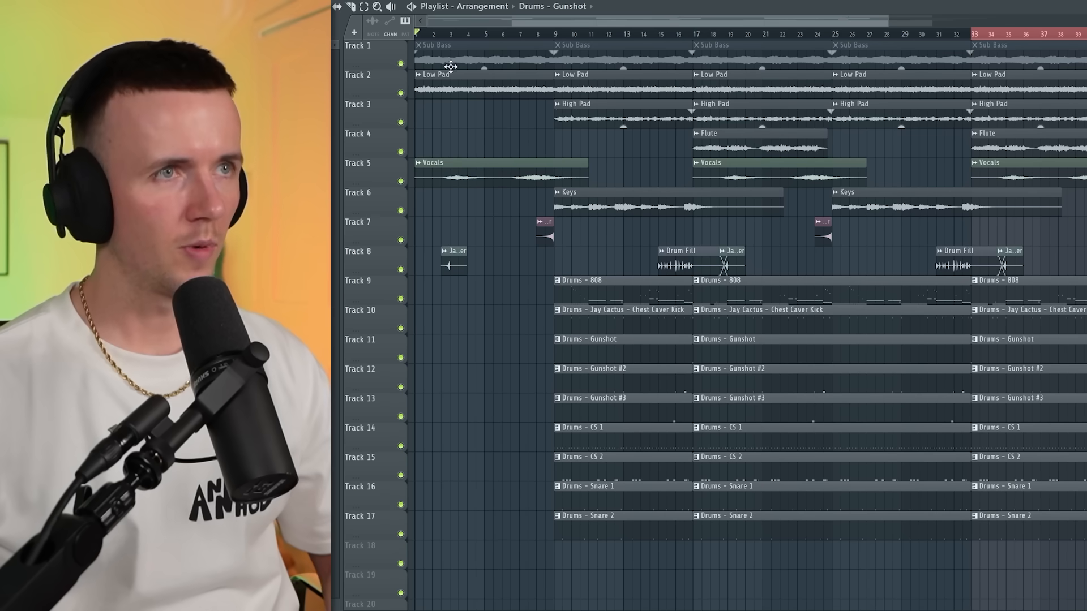
Step: Play the arrangement from the start and delete the Fast Riser clip near bar 3 on Track 8
key("space")
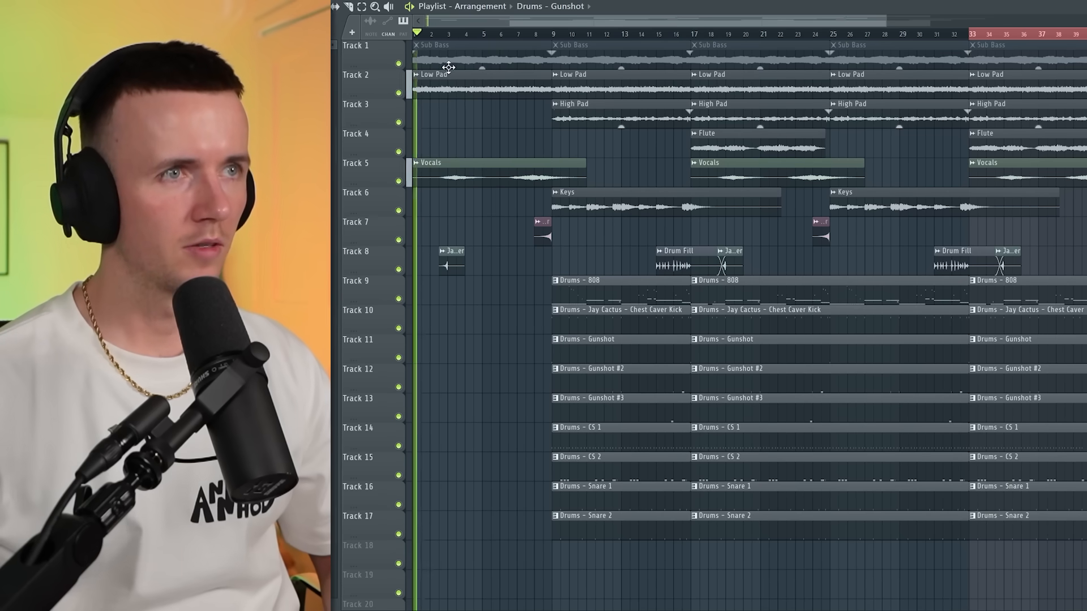
right_click(455, 262)
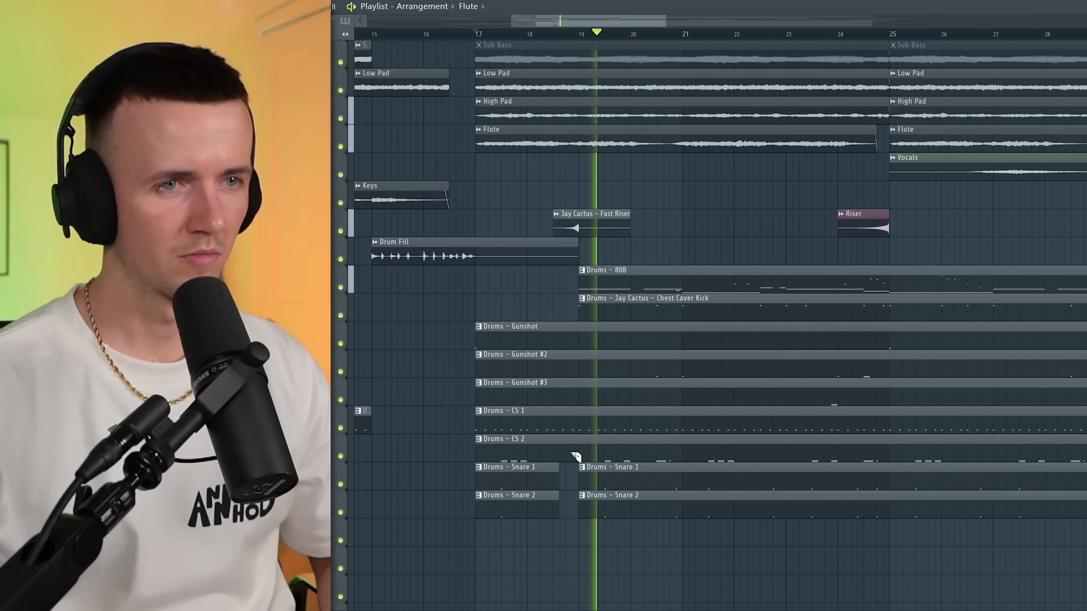
Step: Align the peaks of the Camera Flash and Camera Flash #2 clips with the 808 and kick entry at bar 19
key("p")
scroll(558, 449, "down", 3)
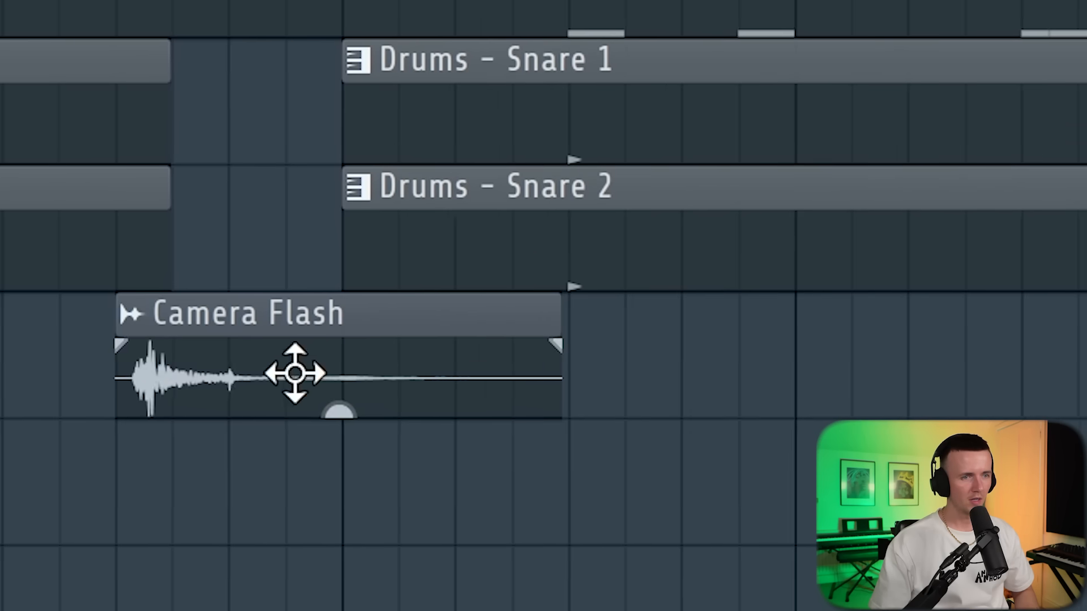
left_click_drag(294, 371, 485, 371)
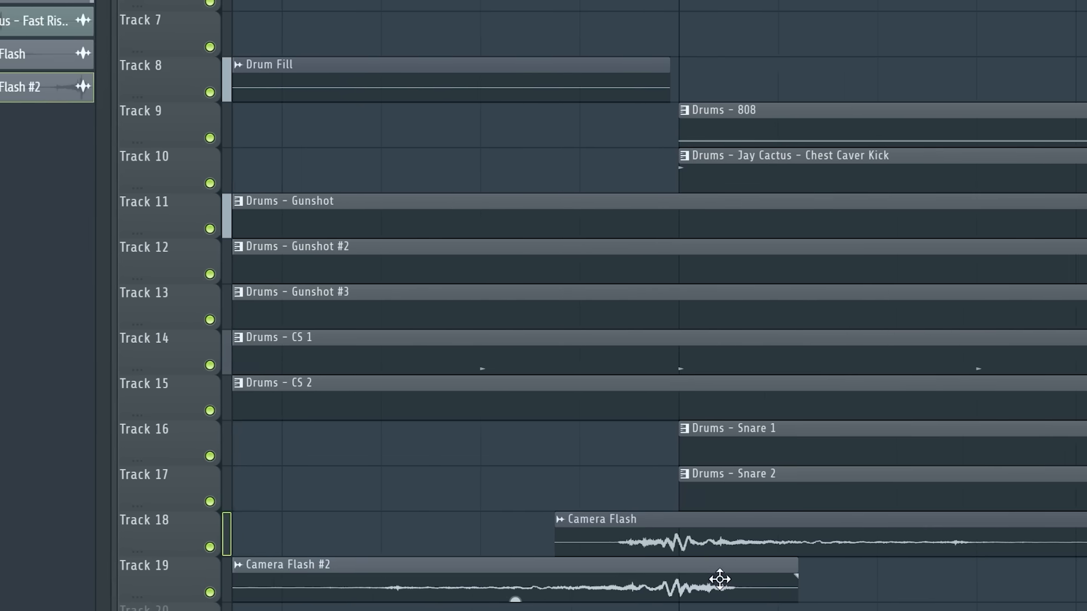
left_click_drag(719, 579, 722, 543)
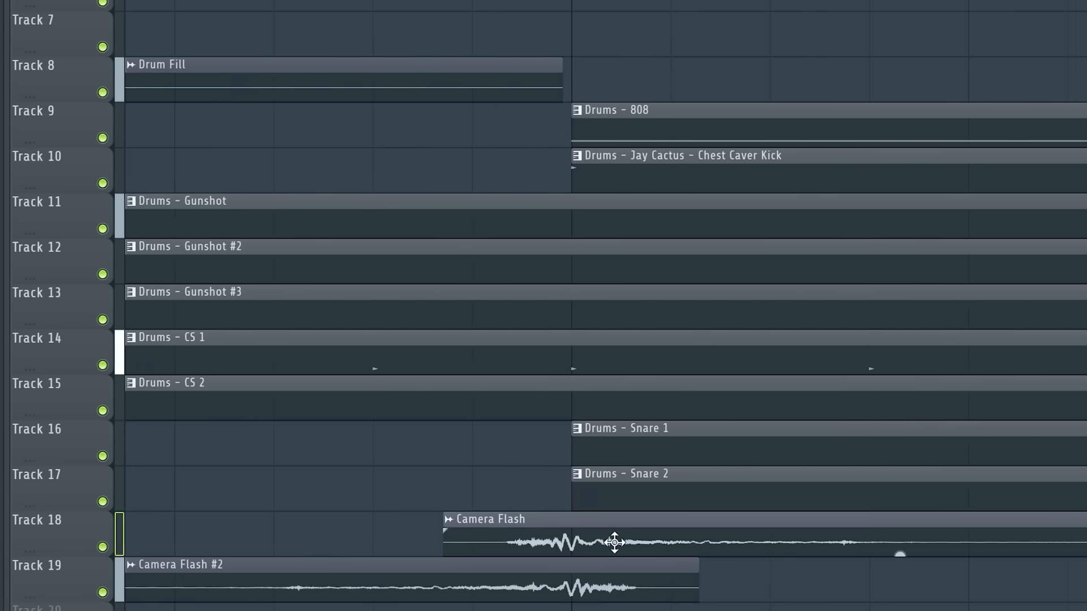
scroll(566, 545, "down", 8)
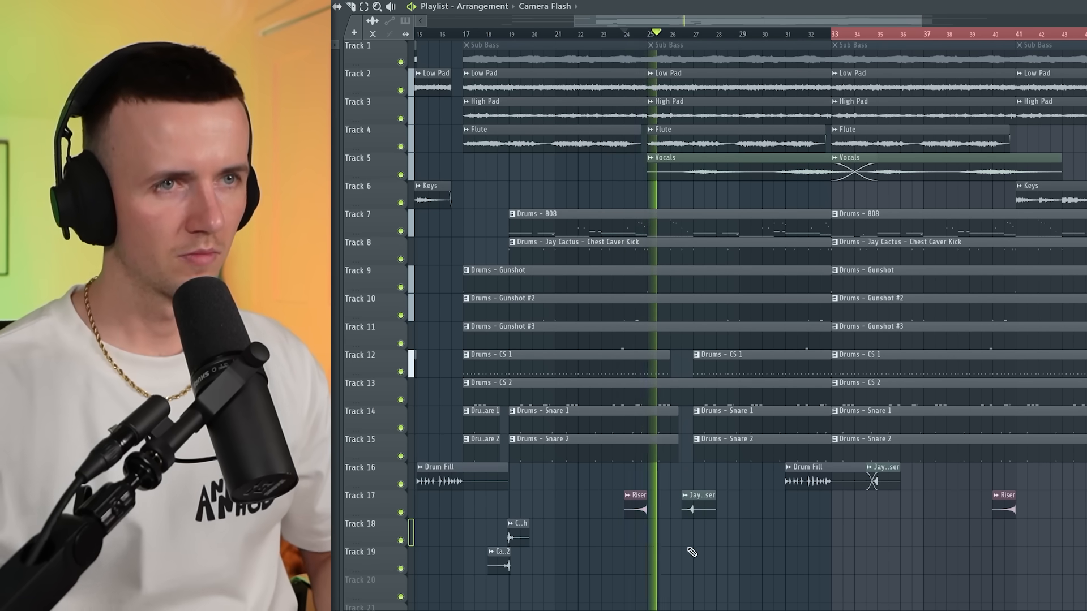
Step: Cut the kick, gunshot, CS and snare clips at bar 31 and clear them up to bar 33 for the drum fill
scroll(692, 553, "up", 1)
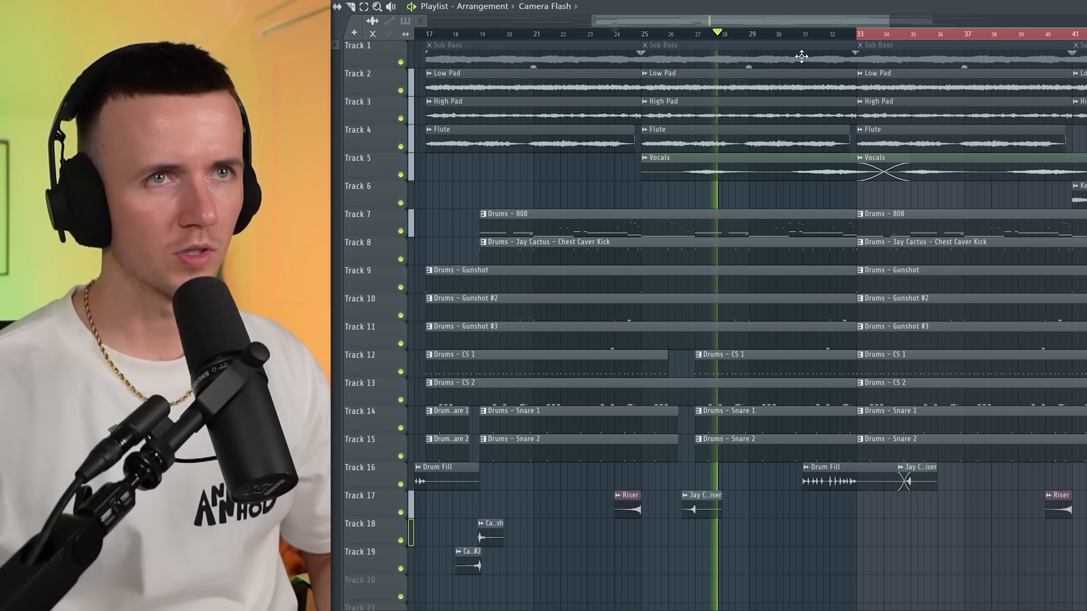
left_click(781, 33)
scroll(826, 358, "up", 3)
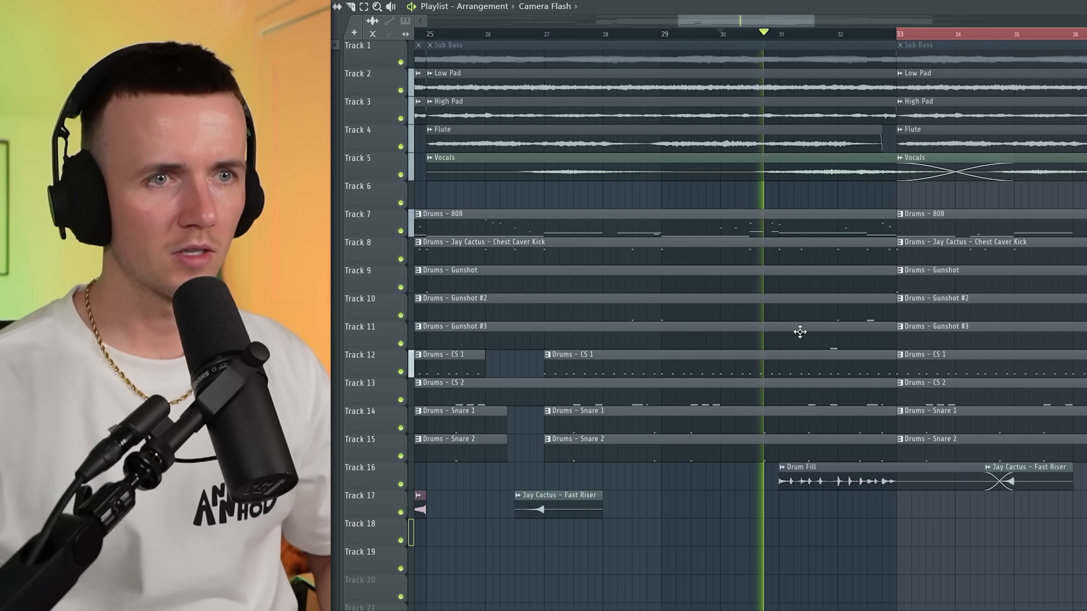
left_click_drag(764, 322, 765, 433)
left_click_drag(757, 457, 757, 461)
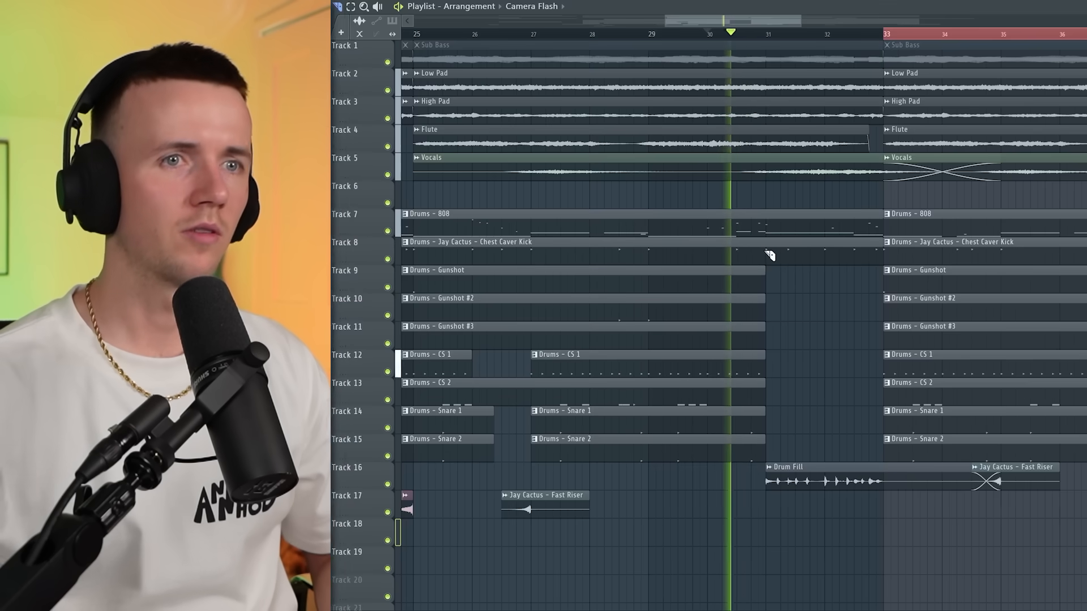
right_click(749, 253)
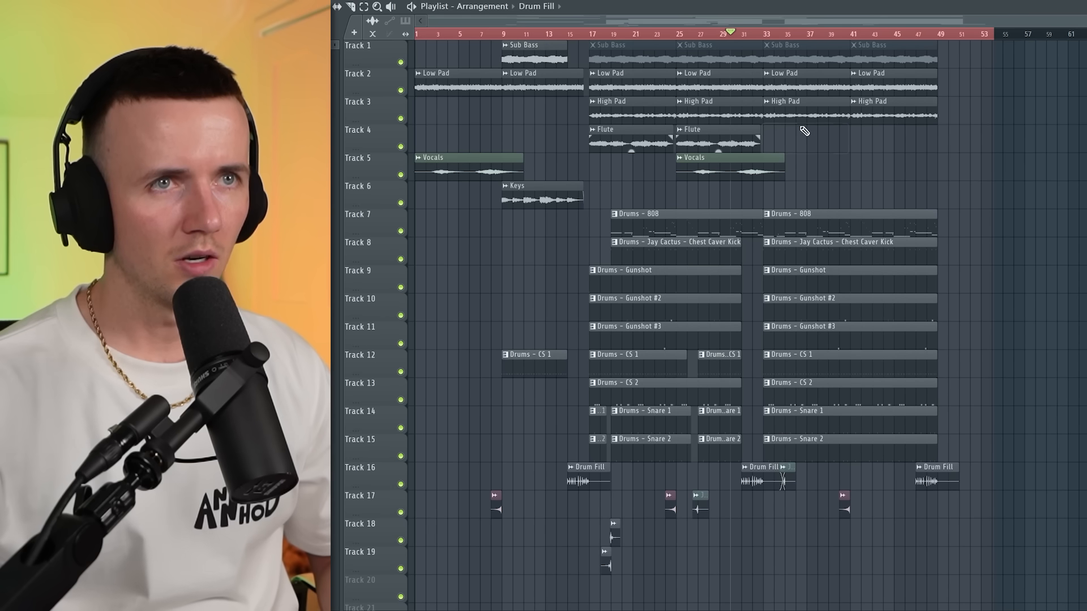
Step: Delete the High Pad clips from bar 33 onwards on Track 3
right_click(799, 117)
key("ctrl+z")
left_click_drag(1017, 474, 856, 114)
right_click(795, 113)
Step: Play the arrangement around bar 33 to check the second section's stripped-back melody and drums
left_click(756, 34)
key("space")
scroll(789, 130, "up", 4)
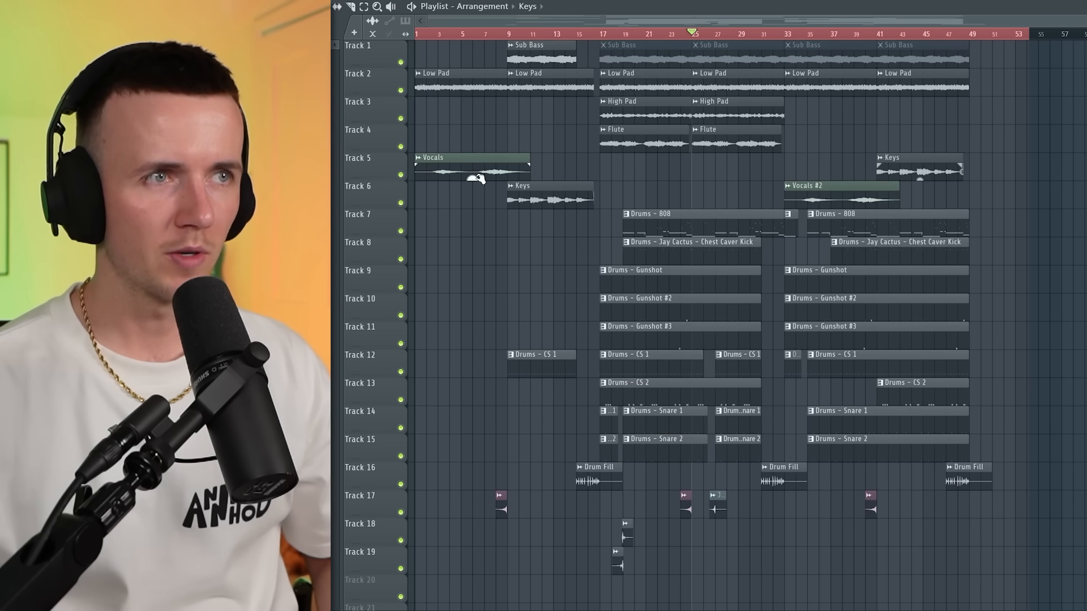
right_click(814, 179)
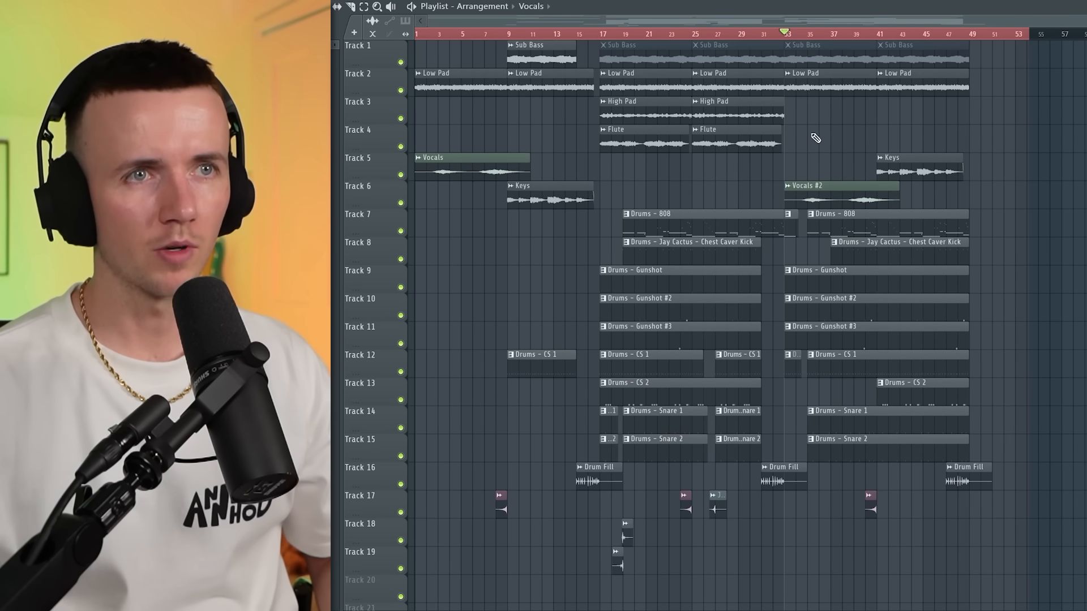
key("space")
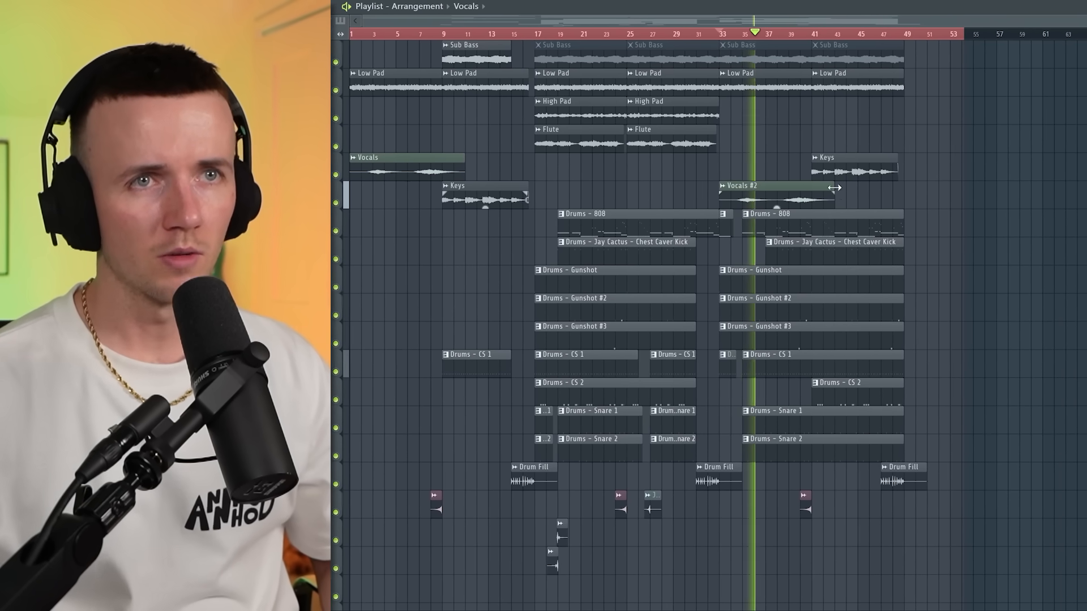
Step: Copy the Sub Bass, Low Pad, Keys and CS 1 section from bar 9 to bar 49 and duplicate the arrangement from bar 17 to bar 57
key("space")
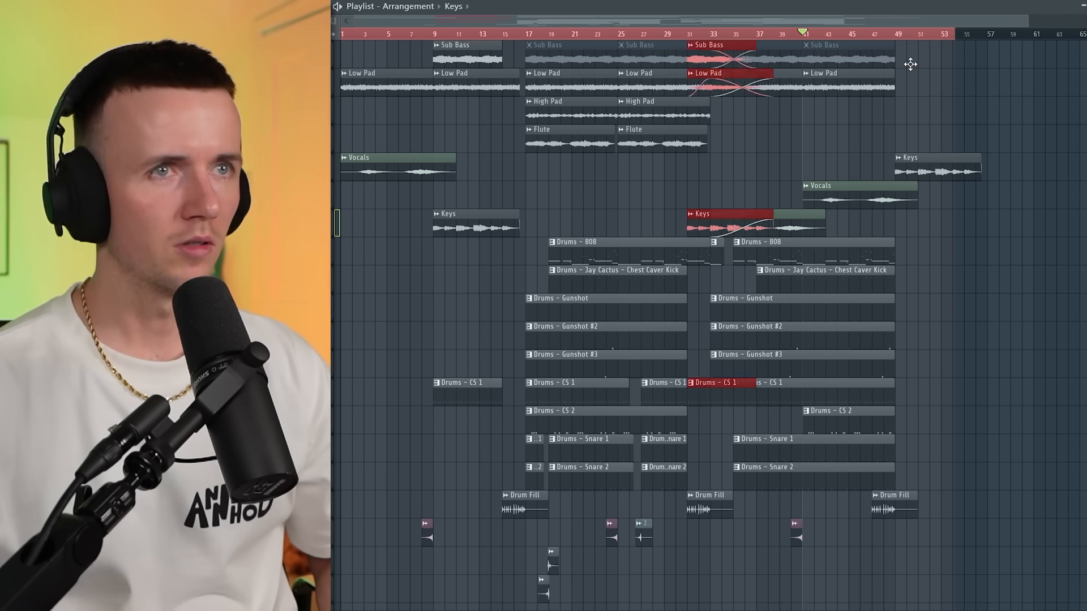
left_click_drag(909, 64, 918, 62)
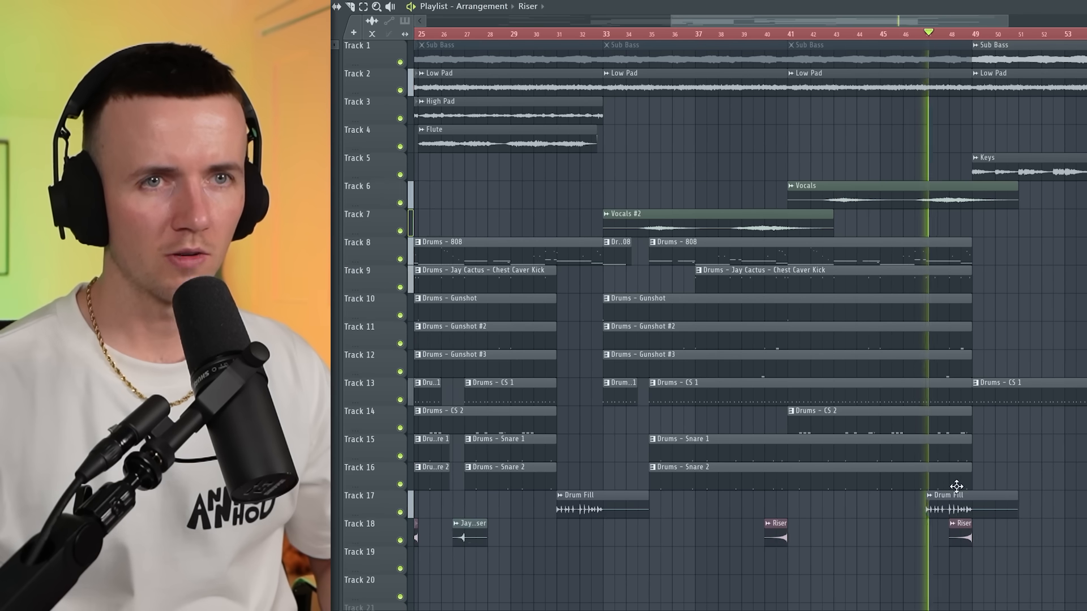
left_click(1025, 365, "ctrl")
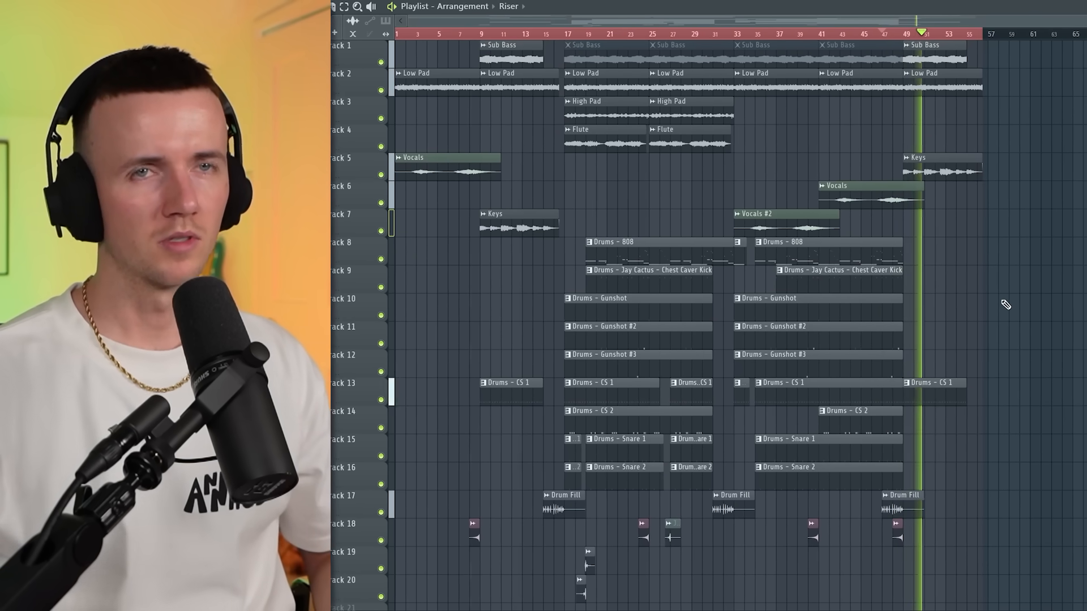
left_click_drag(1055, 574, 573, 17)
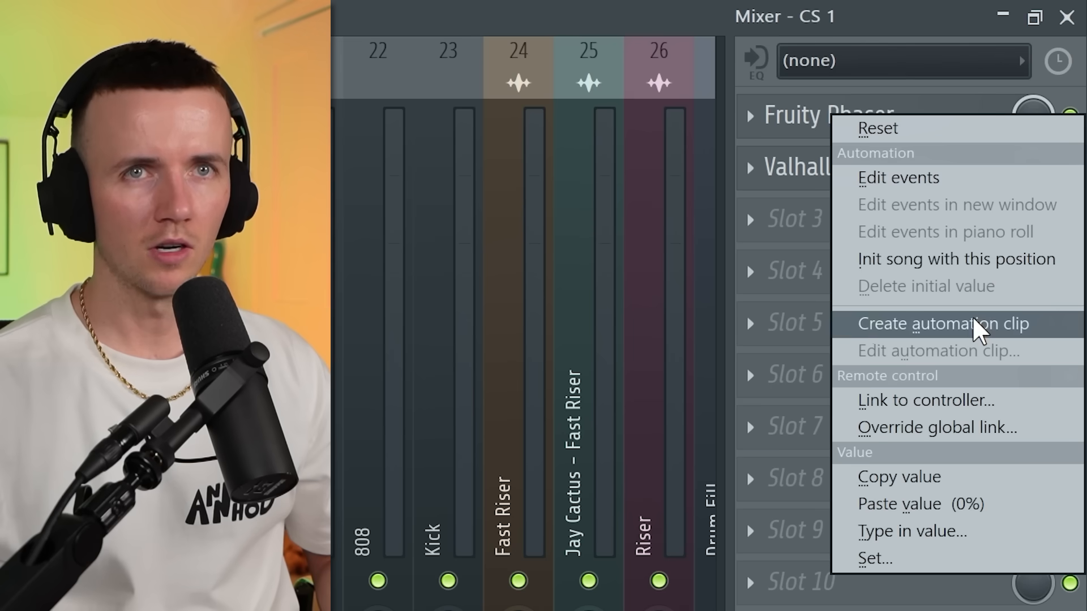
Step: Create automation clips for the mix levels of Fruity Phaser and ValhallaVintageVerb on the CS 1 mixer insert
left_click(972, 324)
right_click(1029, 169)
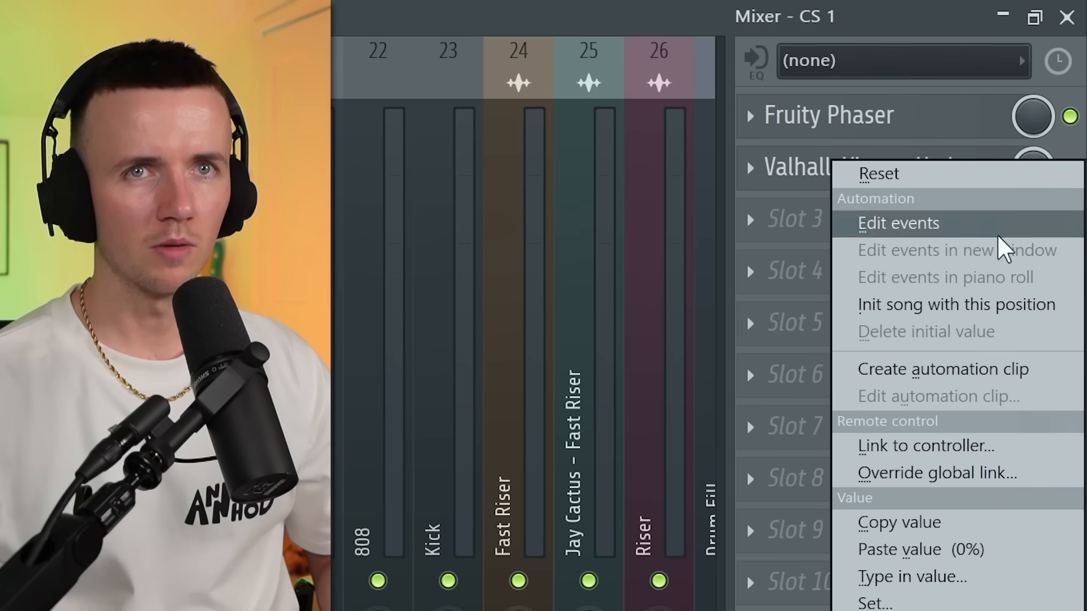
left_click(993, 369)
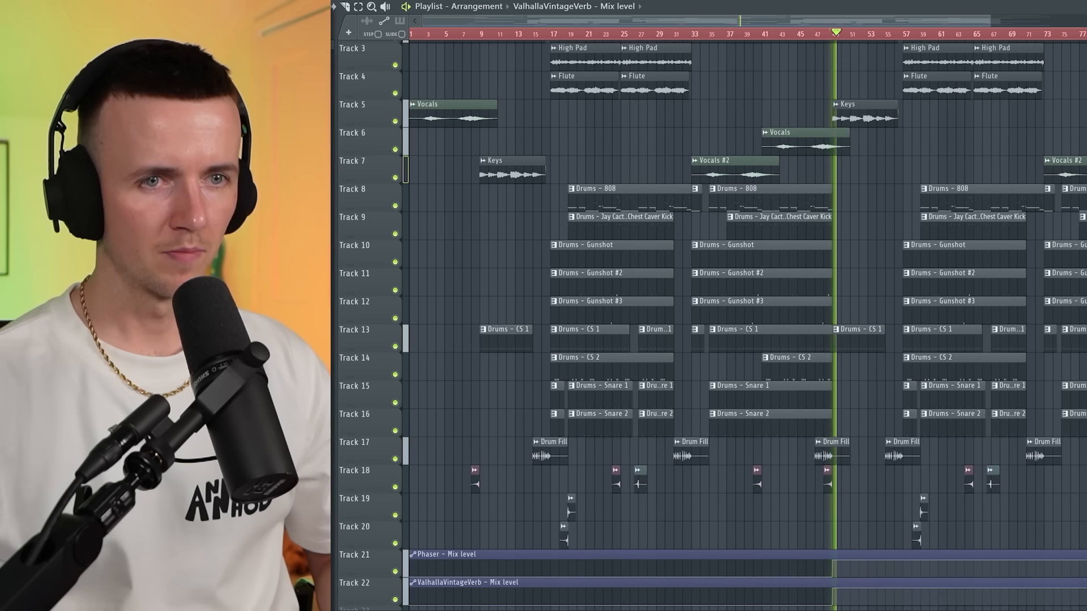
Step: Shape the Phaser and ValhallaVintageVerb mix level automation to jump up at bar 49 and drop to zero from bar 57 to the end
scroll(906, 602, "up", 3)
scroll(904, 565, "down", 1)
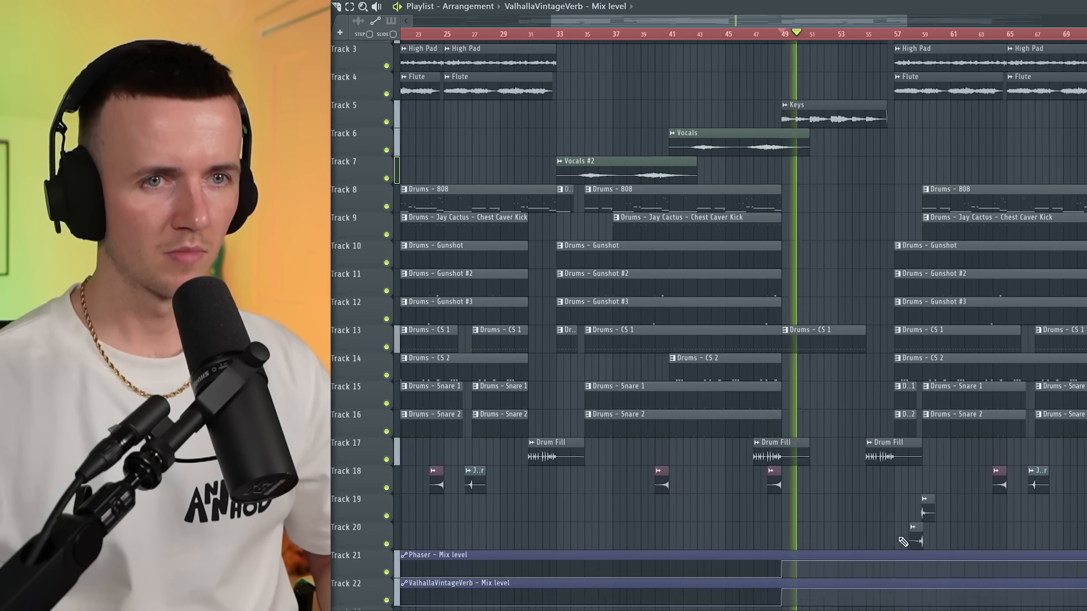
right_click(885, 606)
right_click(886, 572)
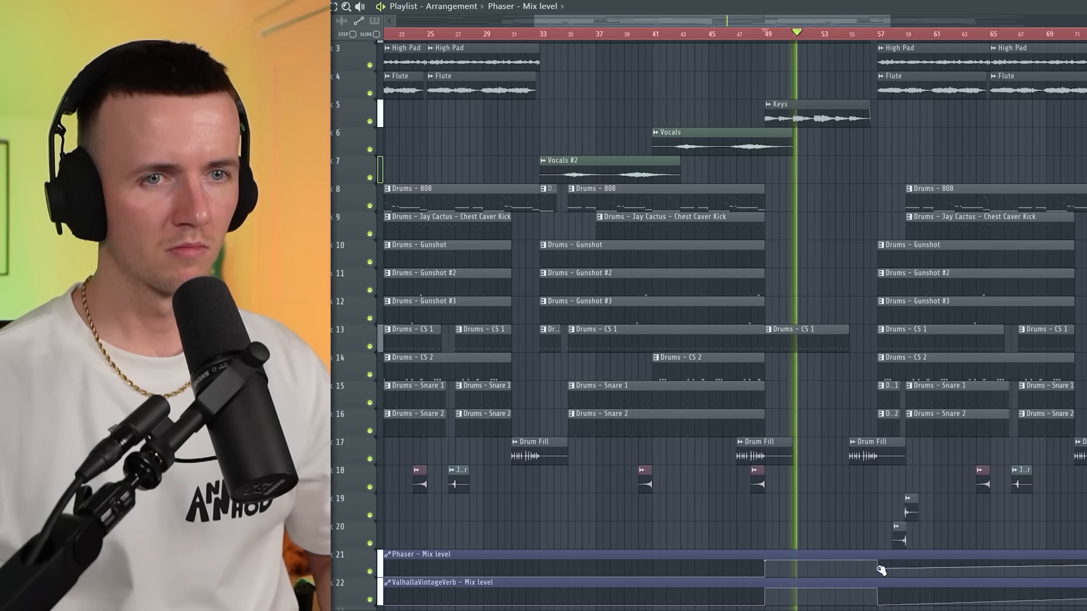
scroll(827, 540, "down", 3)
scroll(829, 542, "down", 1)
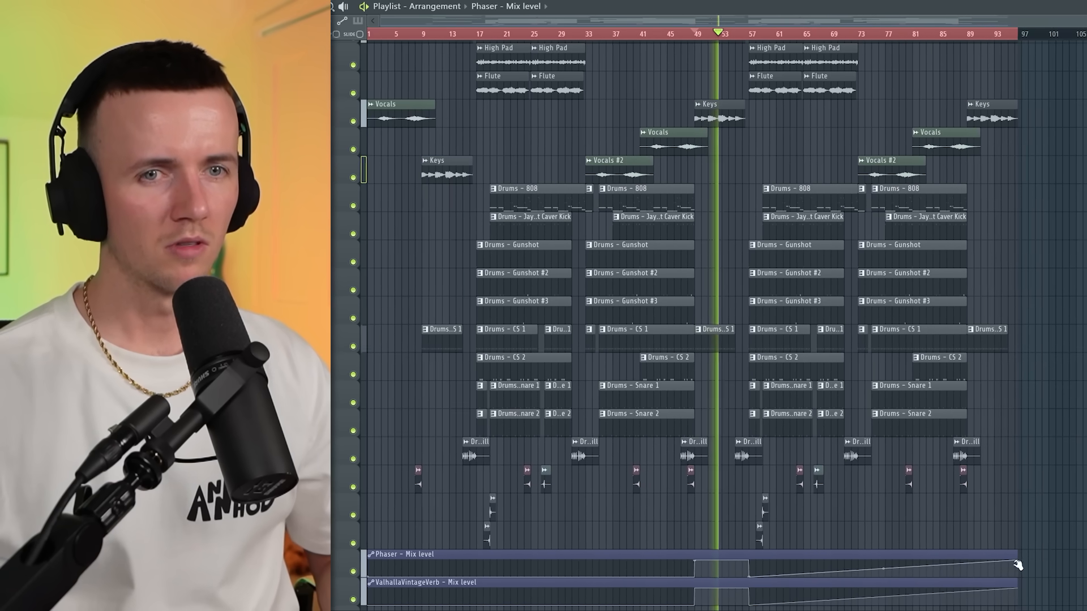
left_click_drag(1011, 587, 1012, 608)
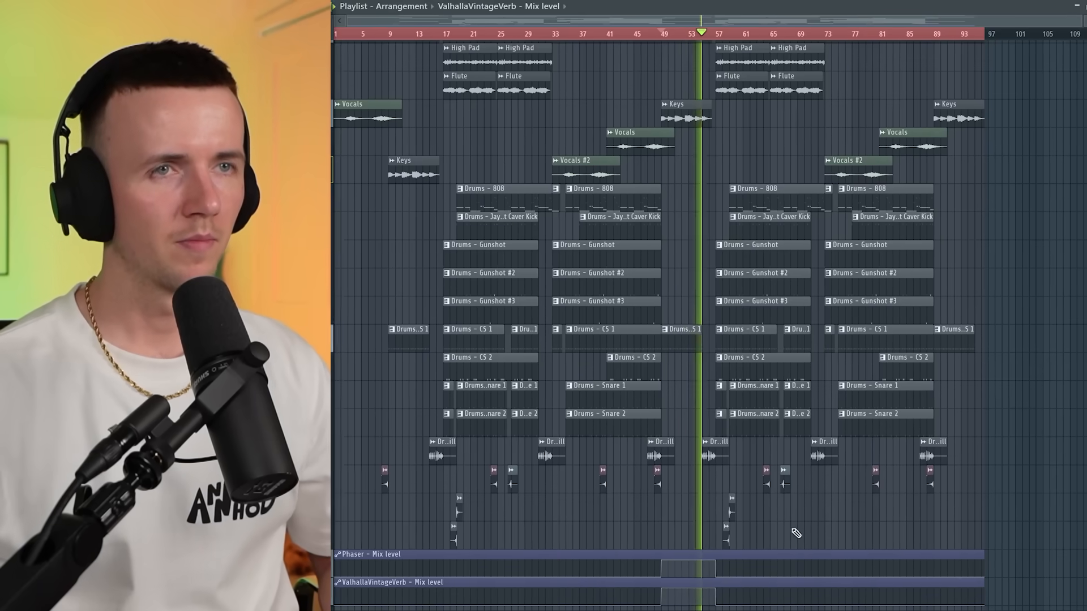
scroll(790, 529, "up", 2)
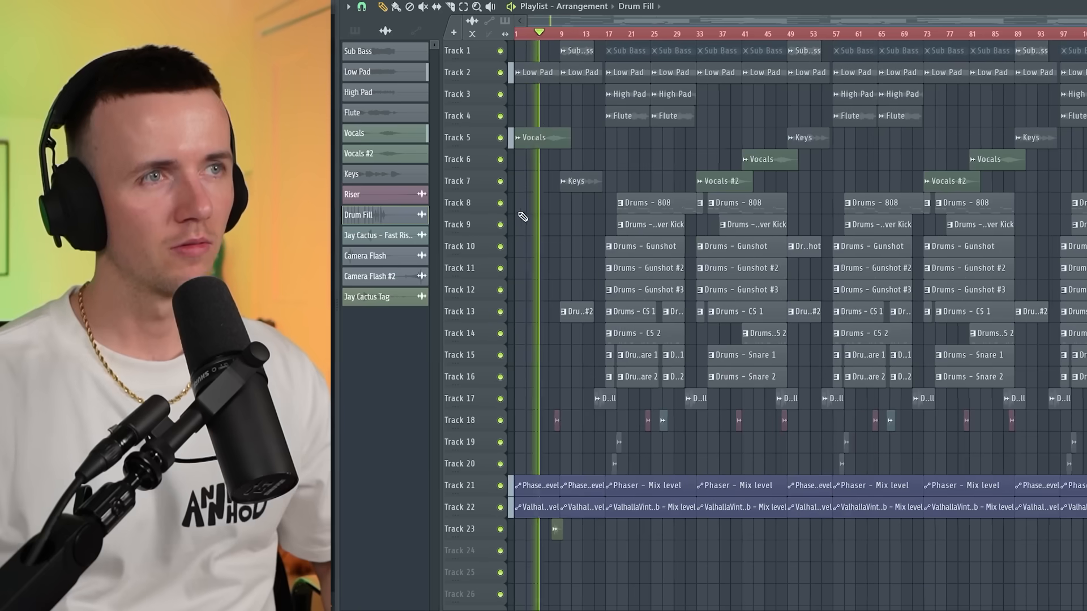
Step: Play the arrangement from the intro through the bar 49 breakdown to review the track's structure, fills and effects
scroll(516, 217, "up", 2)
scroll(589, 178, "up", 3)
scroll(577, 180, "up", 3)
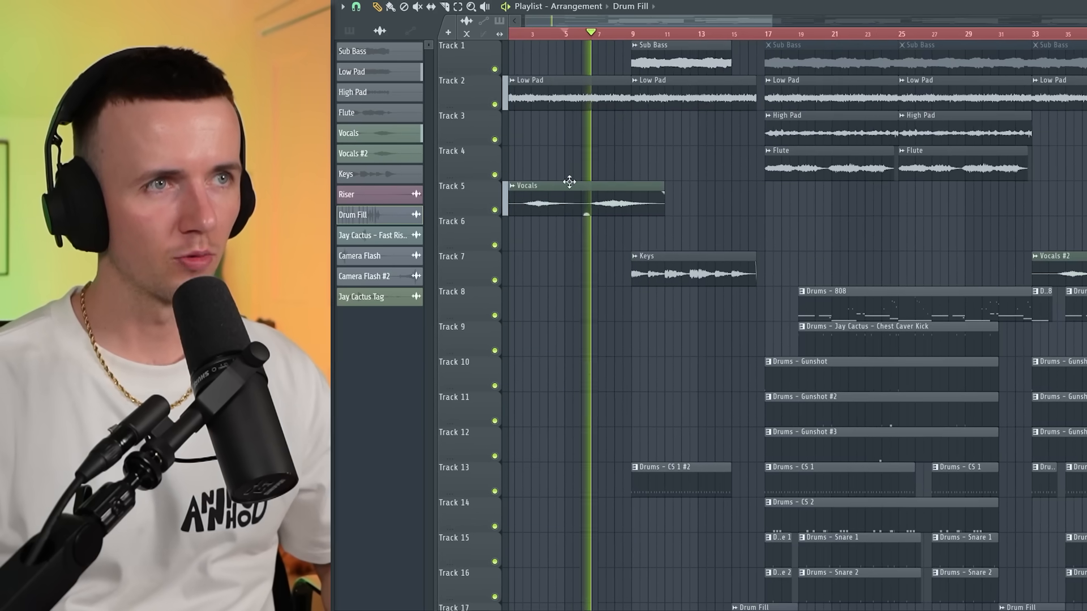
scroll(600, 219, "down", 3)
scroll(626, 218, "down", 2)
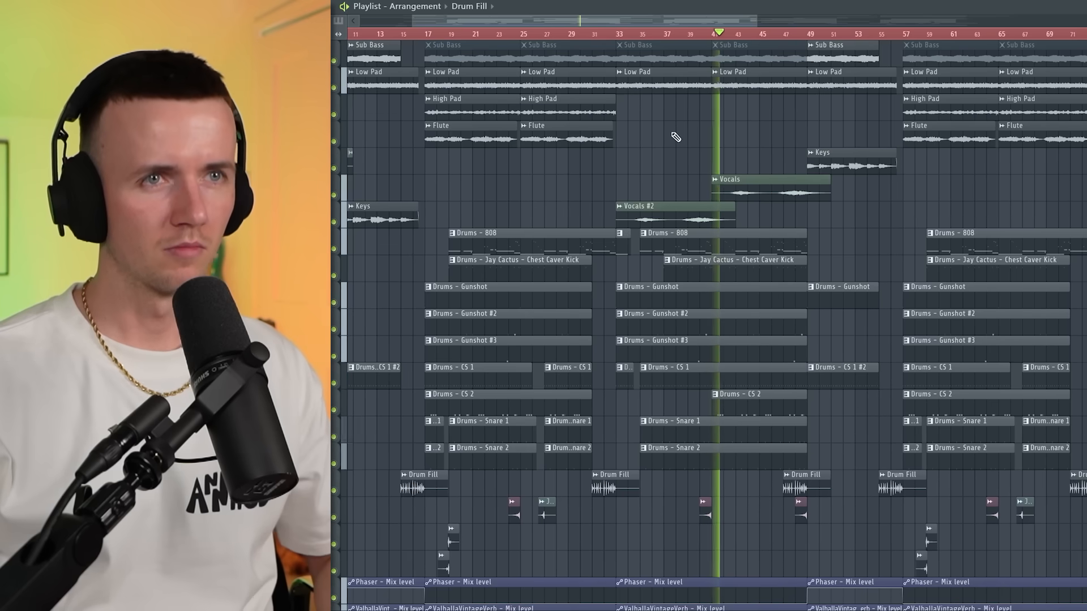
scroll(670, 137, "down", 2)
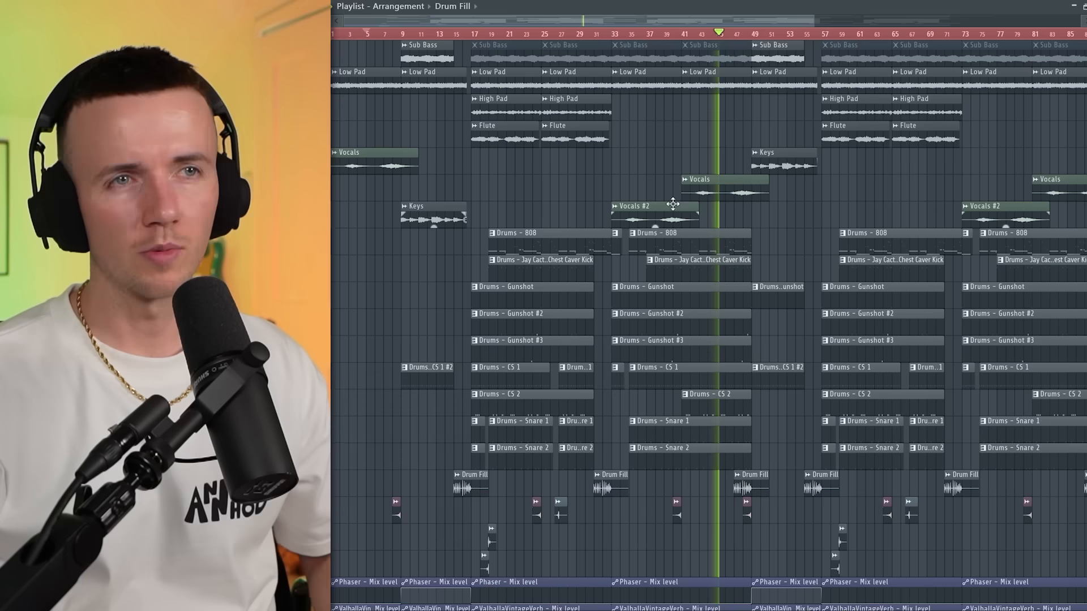
scroll(676, 203, "down", 1)
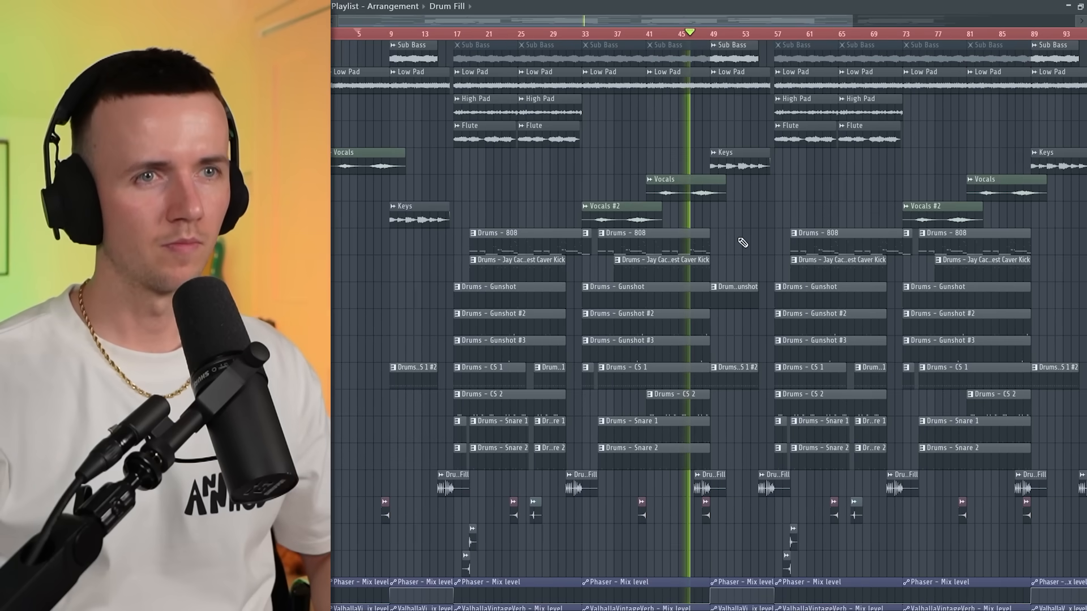